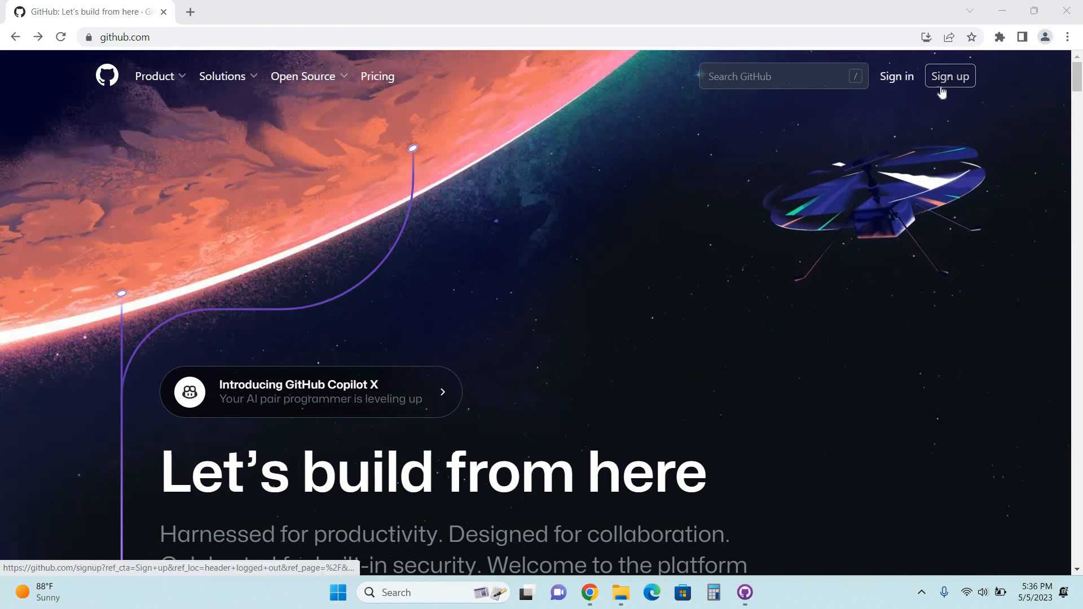
Step: Sign in to GitHub with the channel's saved username and the account password
{"action": "left_click", "coordinate": [895, 82]}
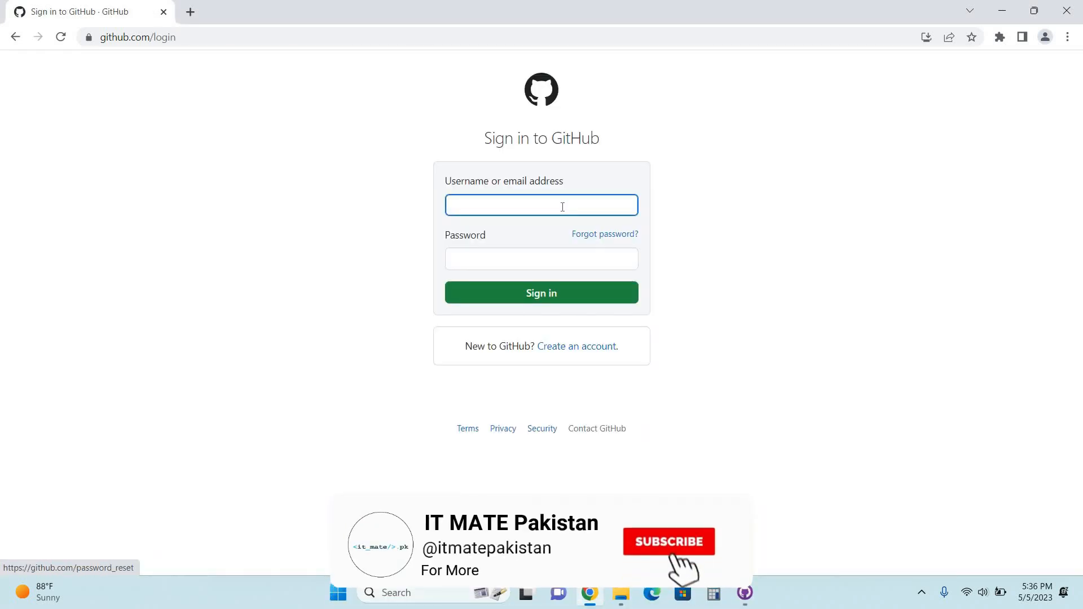
{"action": "left_click", "coordinate": [561, 206]}
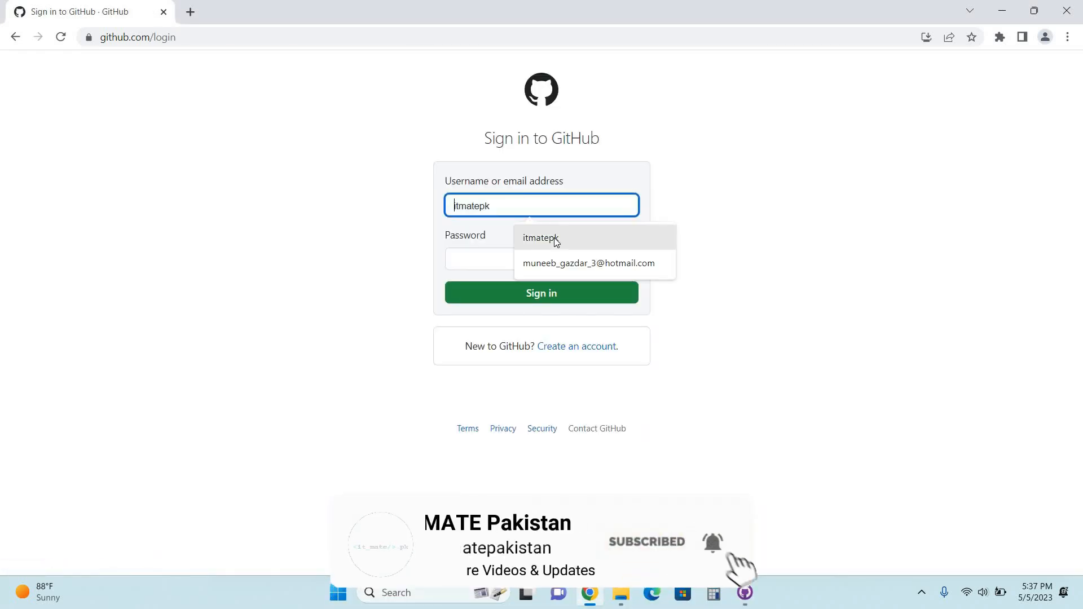
{"action": "left_click", "coordinate": [554, 238]}
{"action": "left_click", "coordinate": [537, 260]}
{"action": "type", "text": "•••••••••"}
{"action": "key", "text": "Return"}
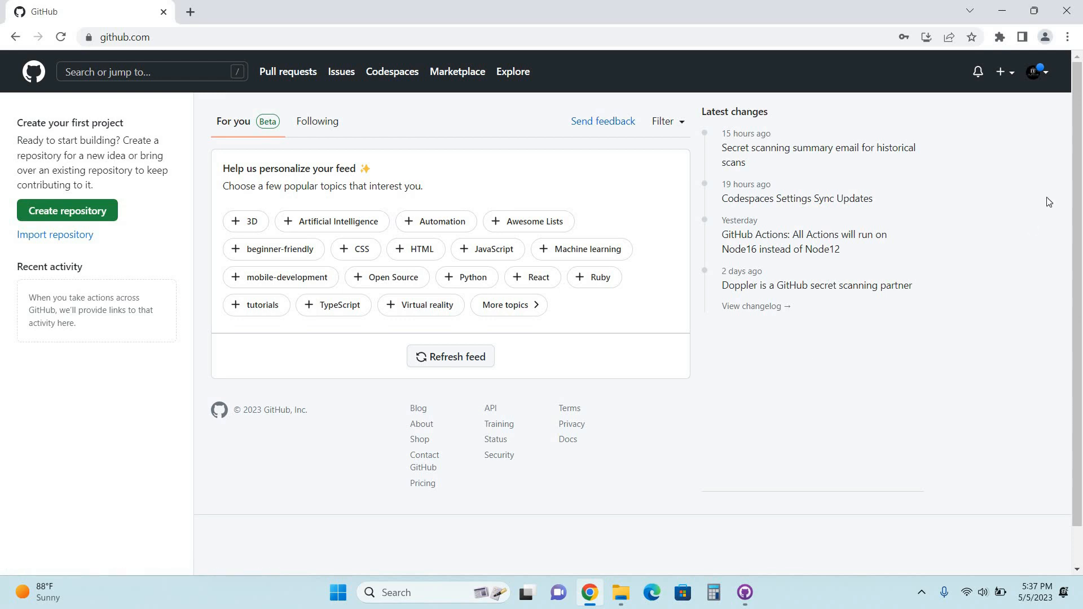
Step: Open the account's repository list, look at the new repository form, and return to the list
{"action": "left_click", "coordinate": [1045, 74]}
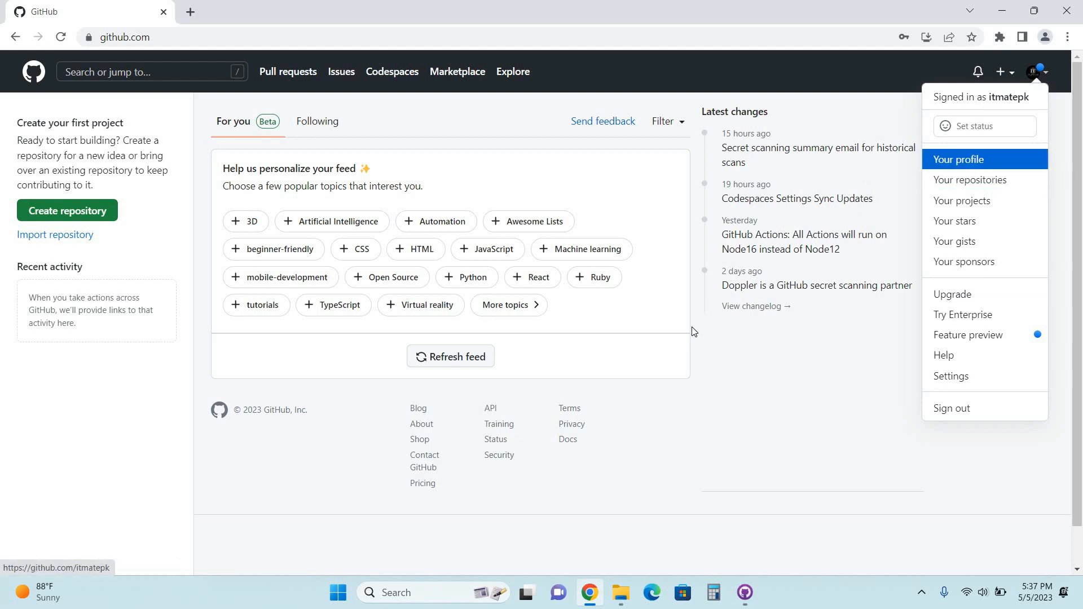
{"action": "scroll", "coordinate": [692, 327], "scroll_direction": "down", "scroll_amount": 1}
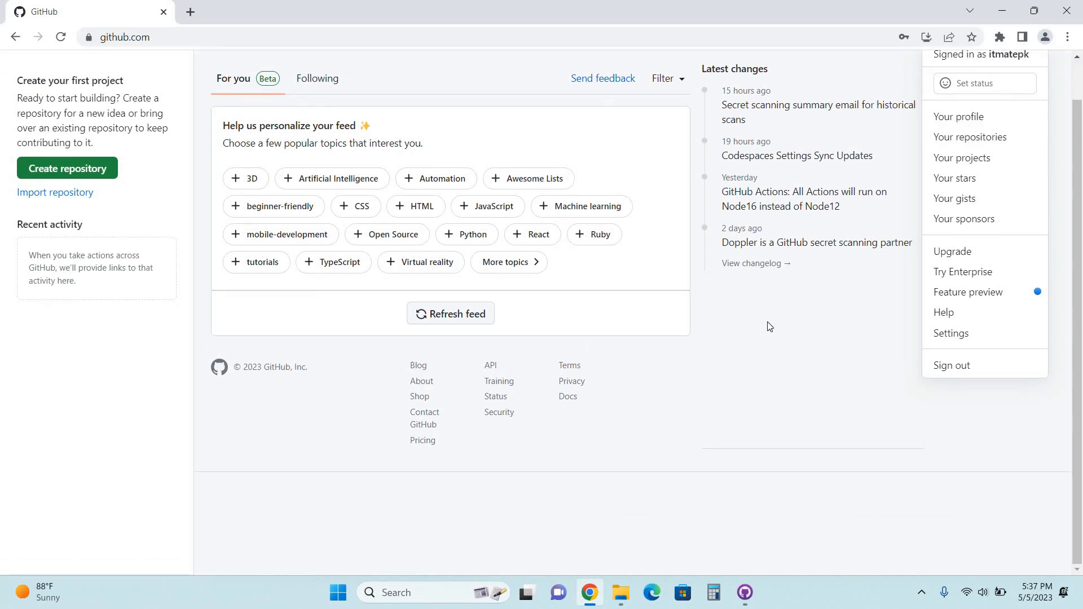
{"action": "left_click", "coordinate": [987, 138]}
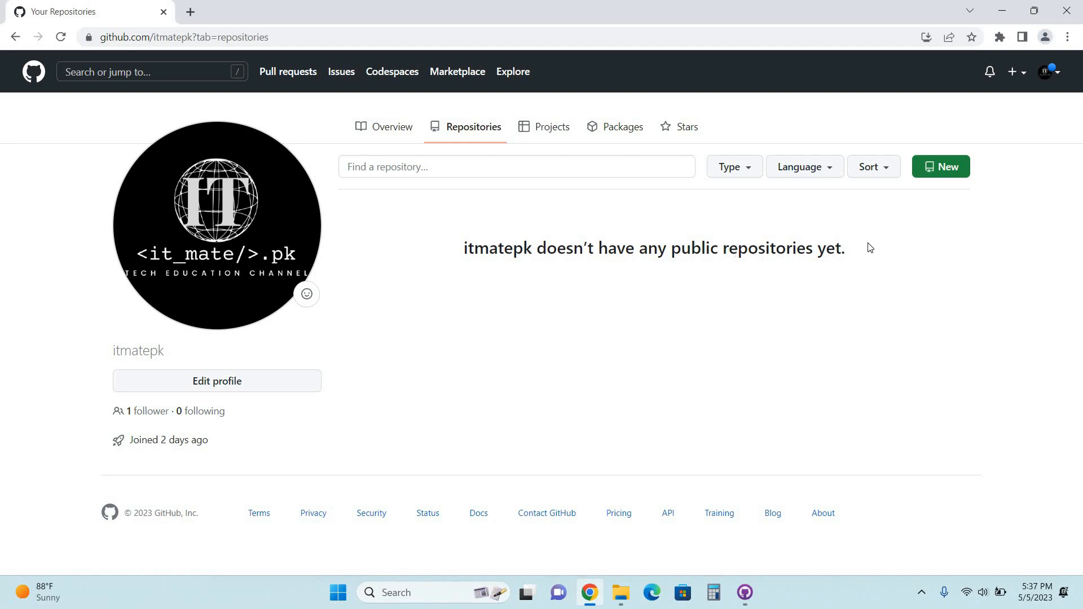
{"action": "left_click", "coordinate": [955, 167]}
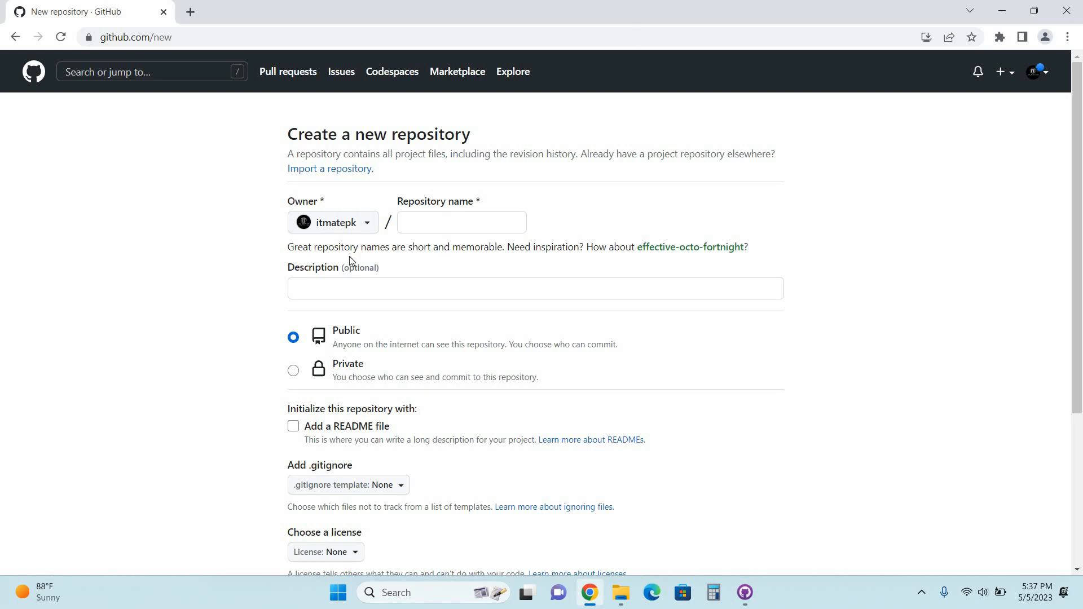
{"action": "left_click", "coordinate": [15, 38]}
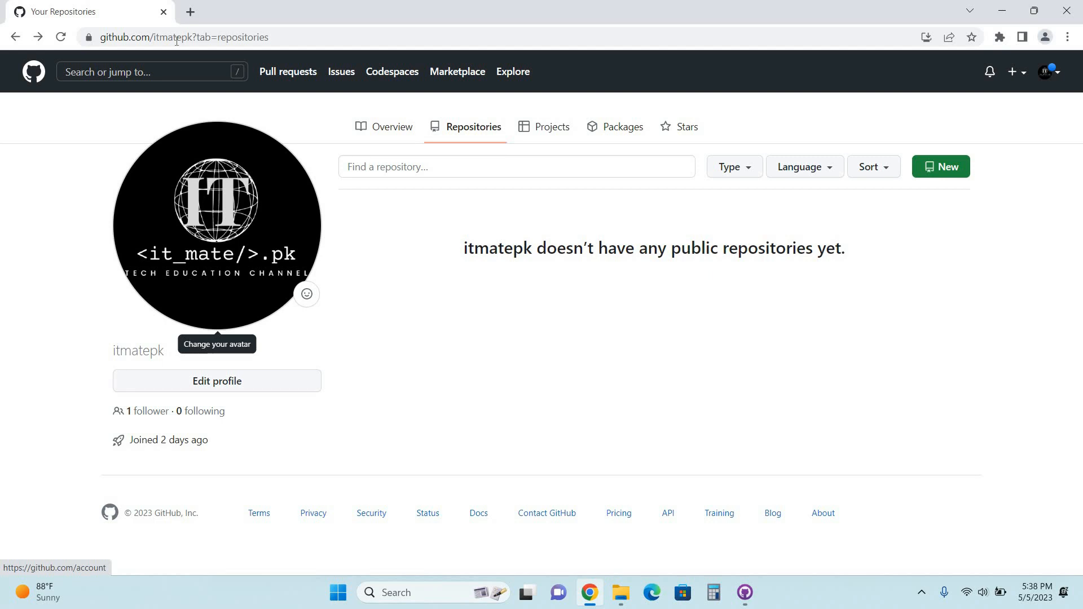
Step: Search Google for "github desktop" in a new browser tab and open the official GitHub Desktop download page
{"action": "left_click", "coordinate": [190, 12]}
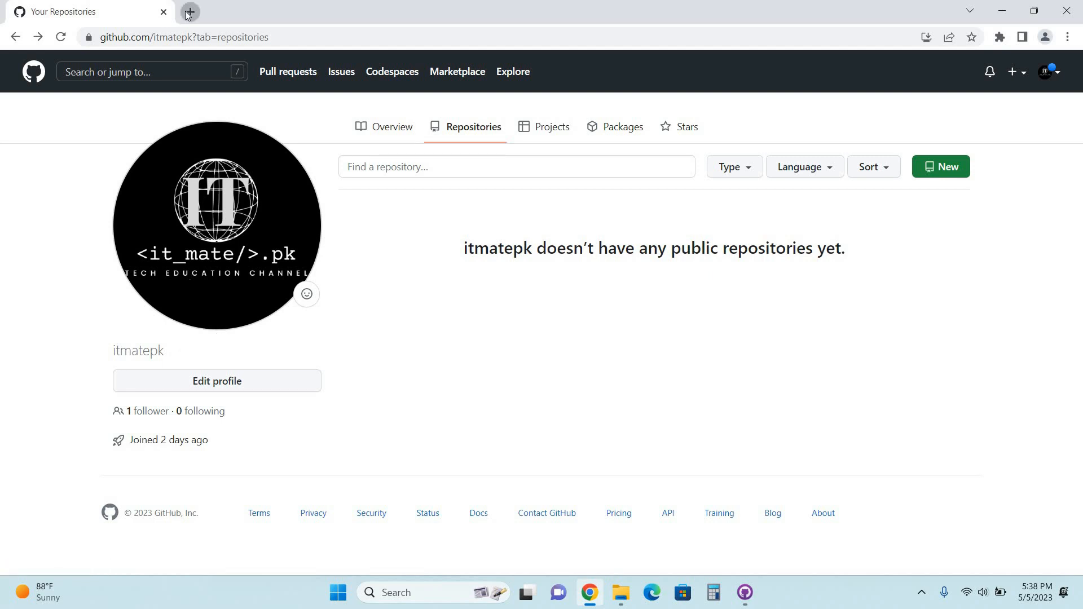
{"action": "type", "text": "git "}
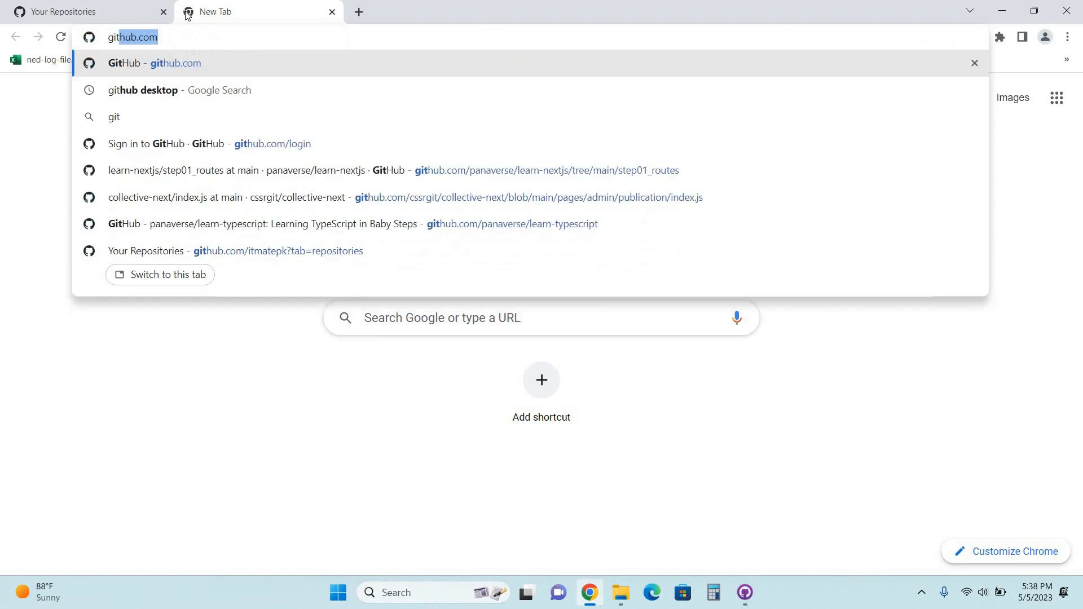
{"action": "type", "text": "hub"}
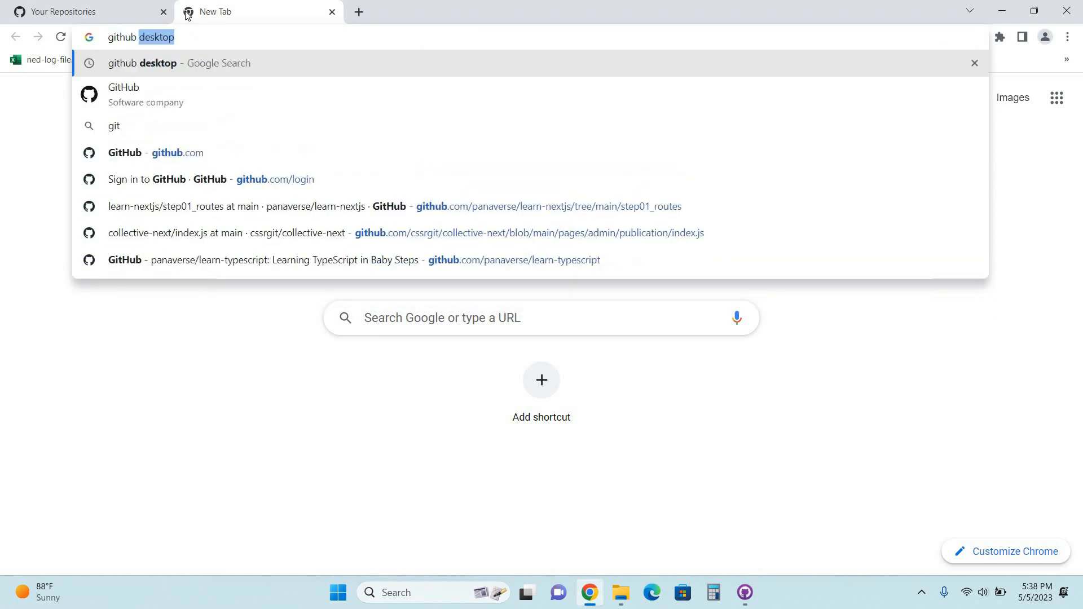
{"action": "key", "text": "Return"}
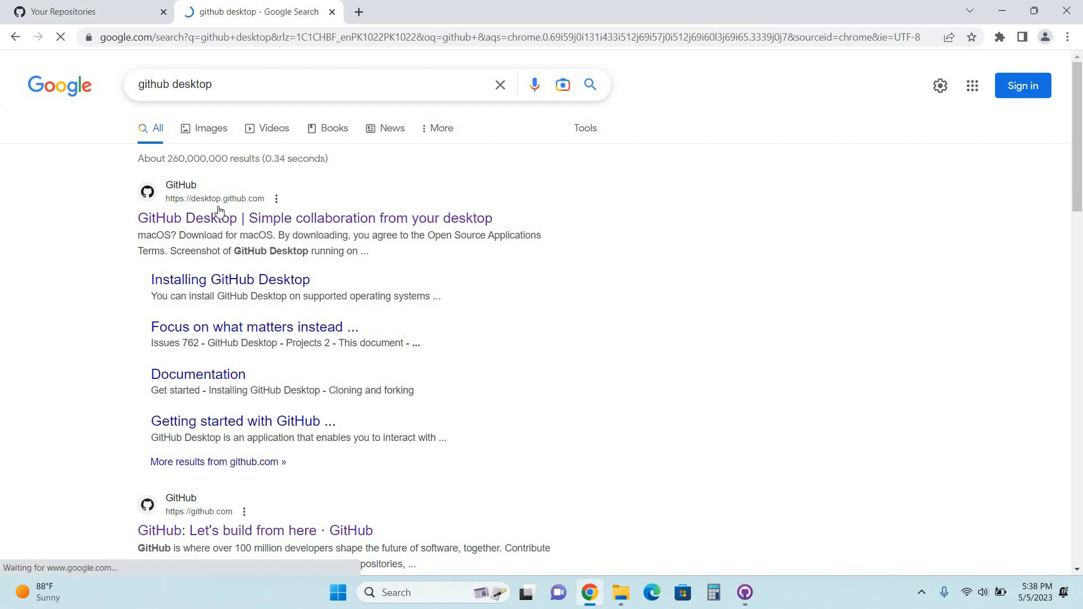
{"action": "left_click", "coordinate": [249, 224]}
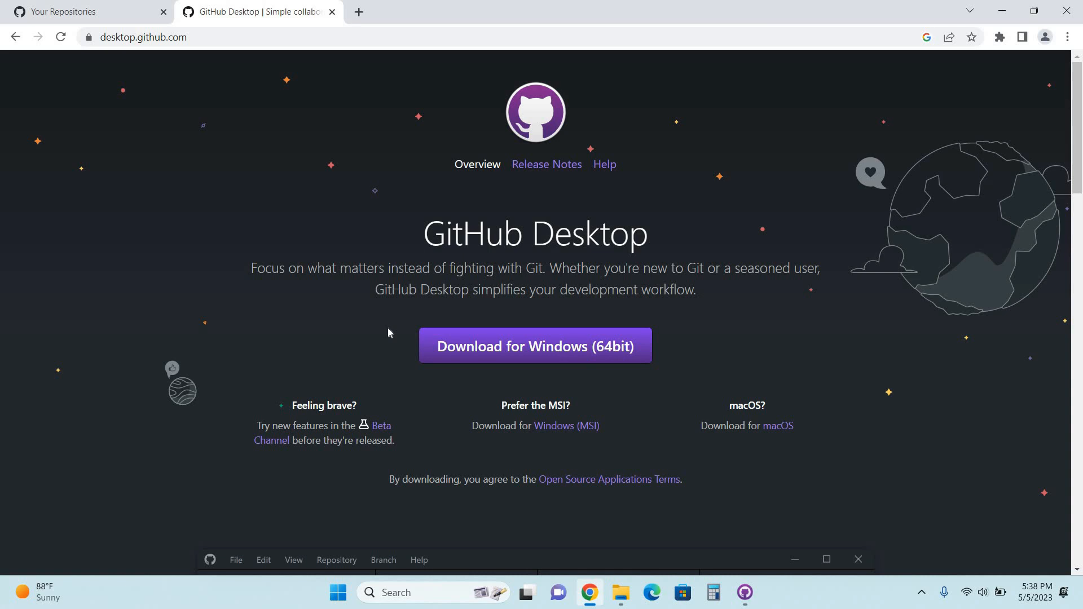
Step: Minimise the open windows to reveal the desktop, and switch to GitHub Desktop
{"action": "left_click", "coordinate": [1002, 10]}
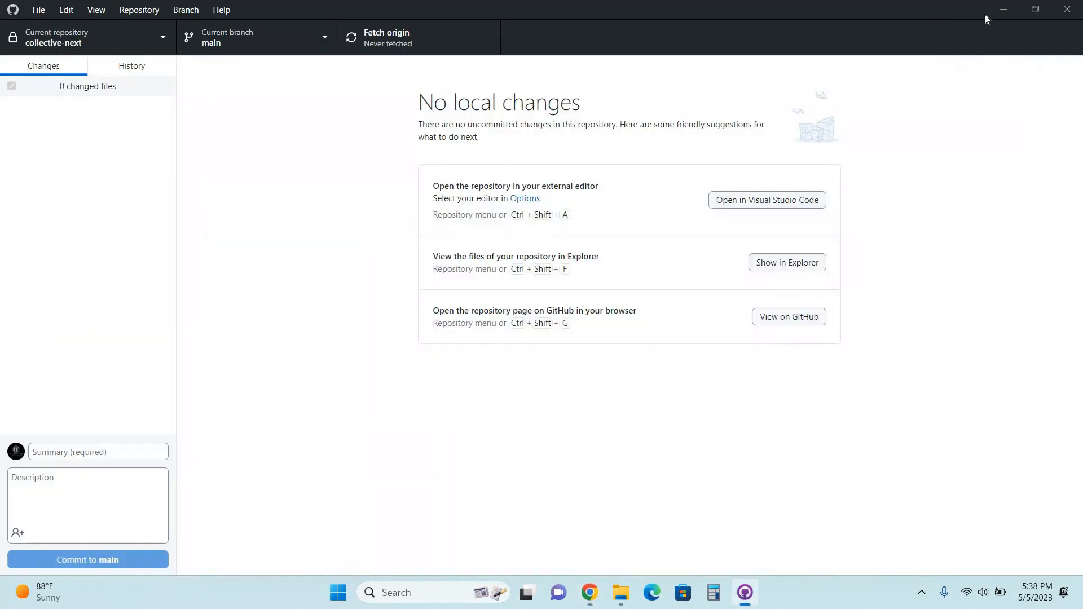
{"action": "left_click", "coordinate": [1008, 10]}
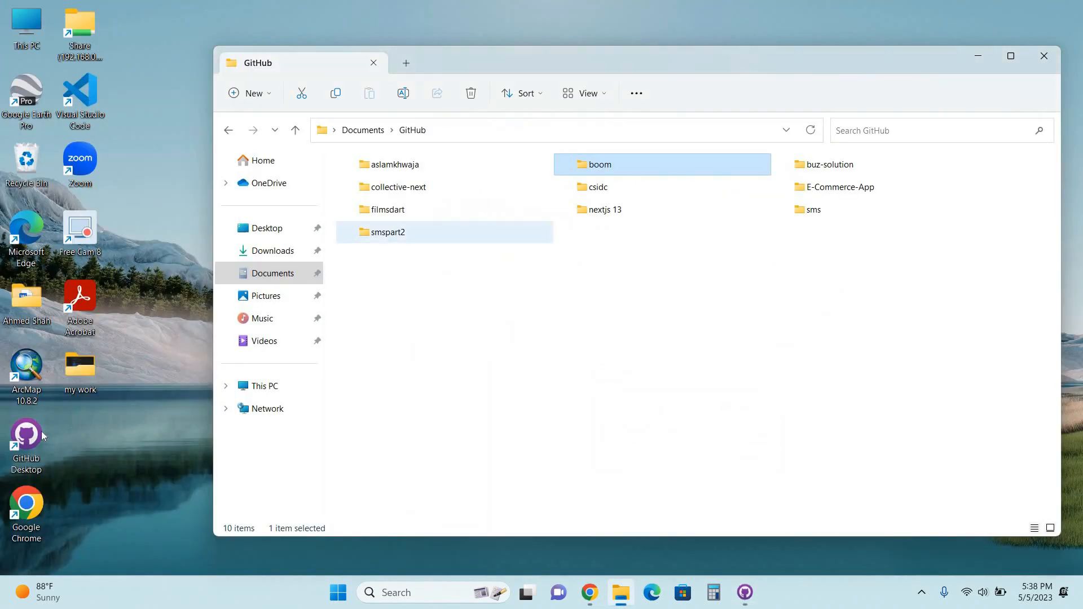
{"action": "left_click", "coordinate": [41, 431]}
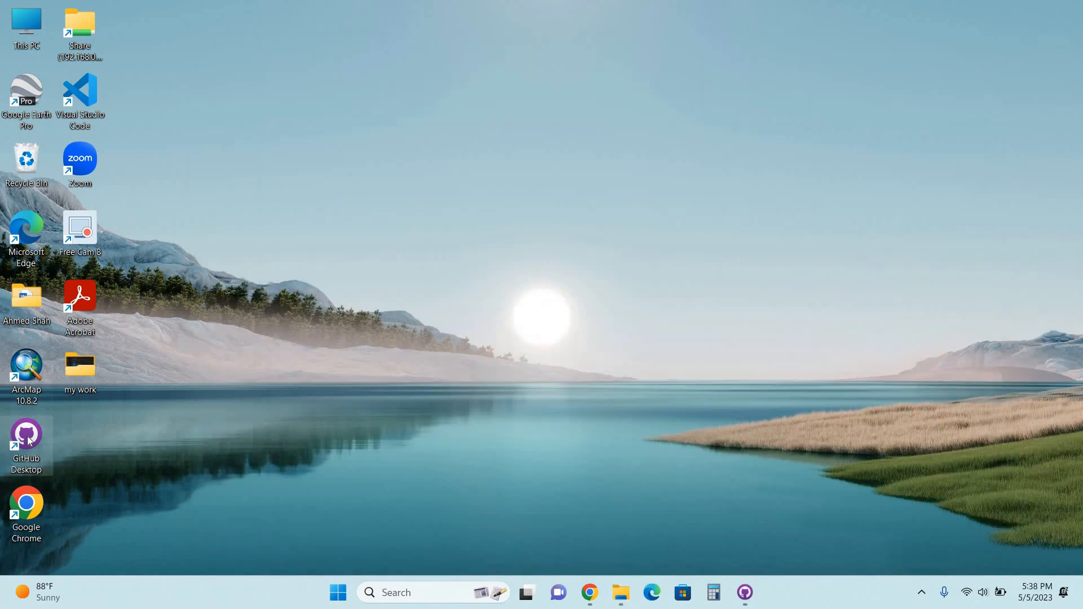
{"action": "left_click", "coordinate": [744, 599]}
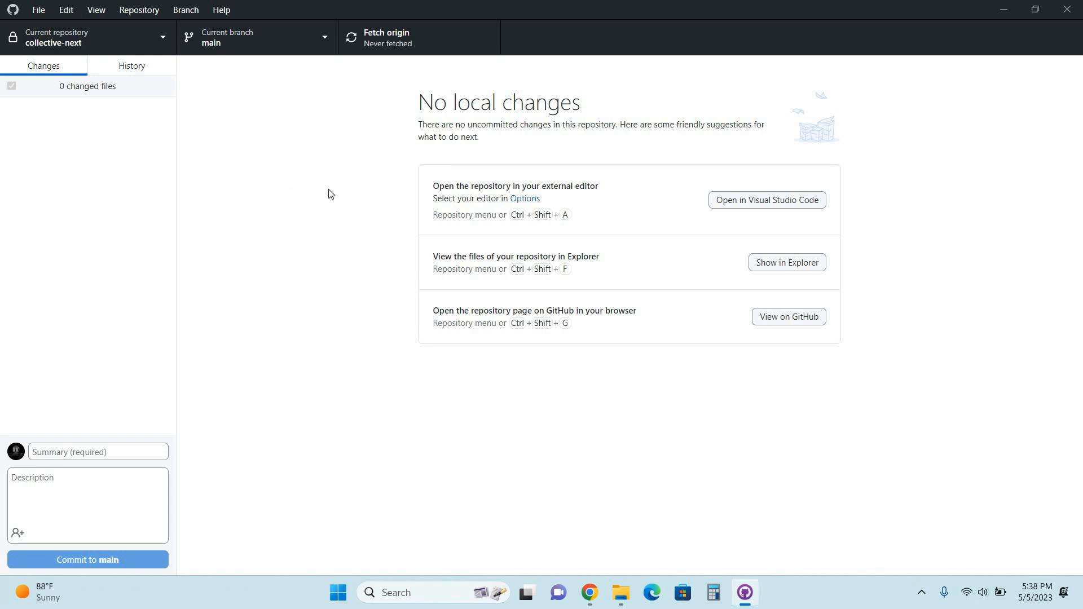
Step: Start adding a local repository and choose the boom folder in Documents\GitHub as its local path
{"action": "left_click", "coordinate": [42, 10]}
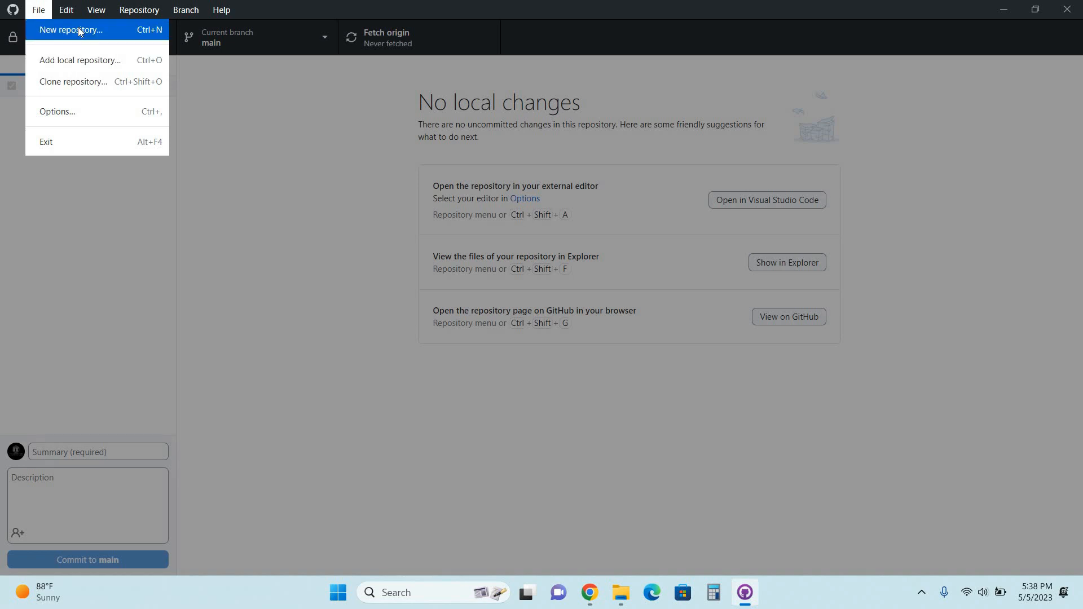
{"action": "left_click", "coordinate": [83, 63]}
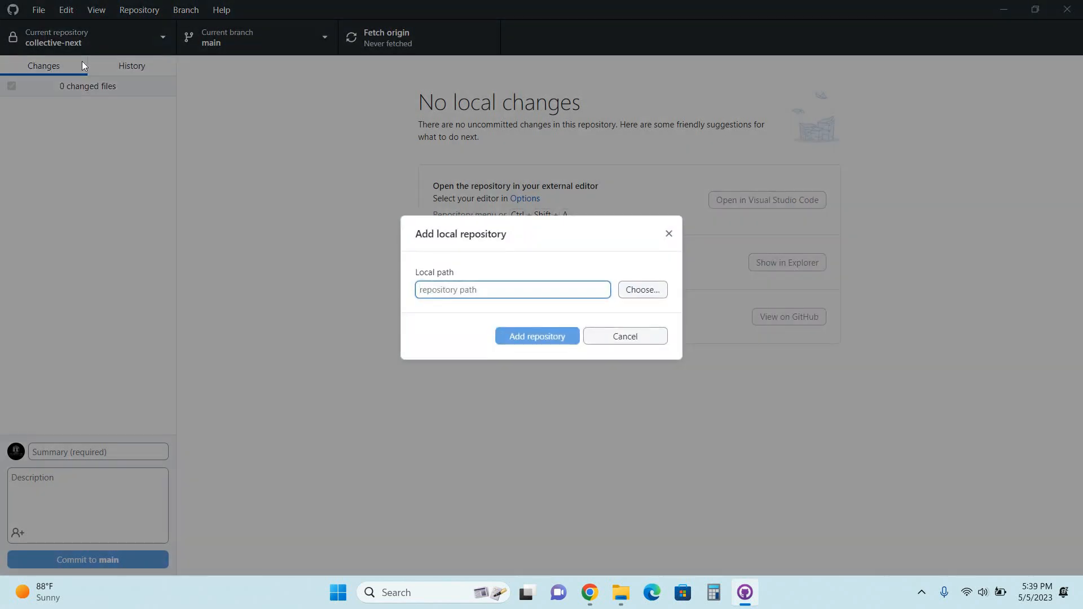
{"action": "left_click", "coordinate": [633, 290]}
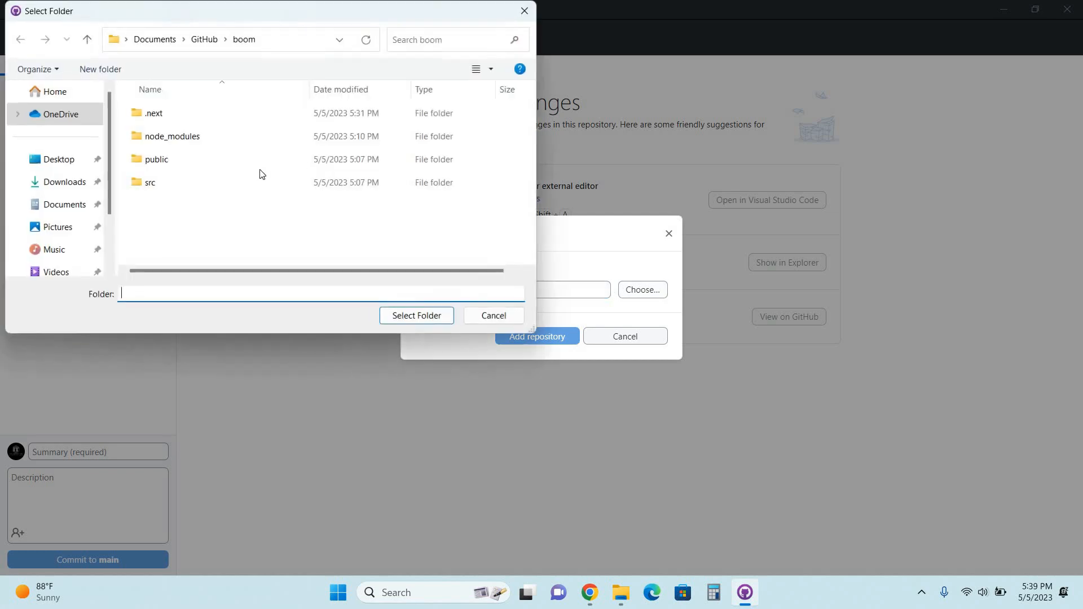
{"action": "left_click", "coordinate": [210, 42]}
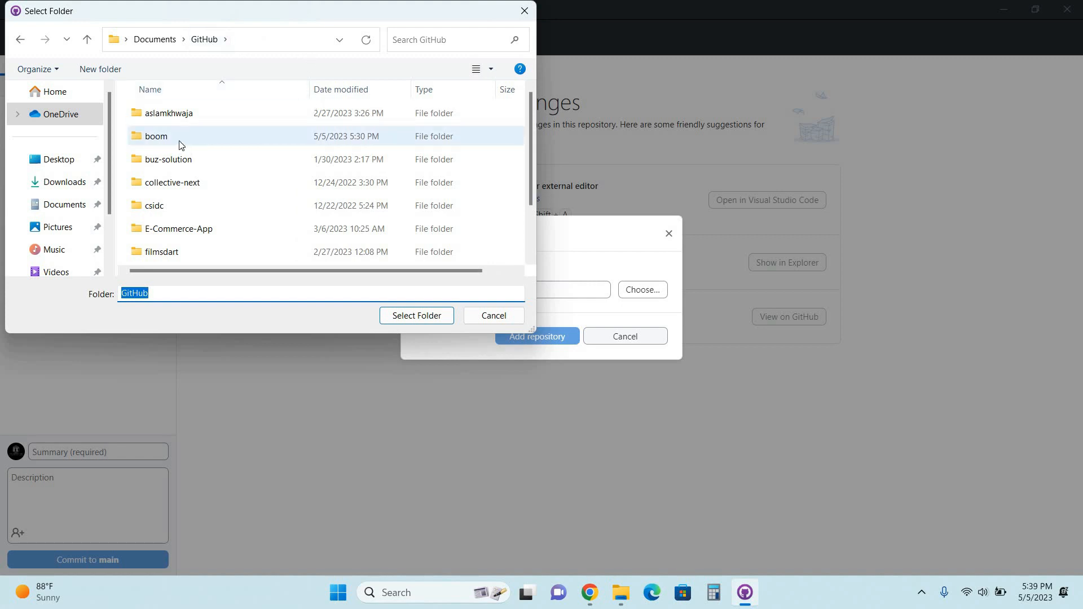
{"action": "left_click", "coordinate": [162, 140]}
{"action": "left_click", "coordinate": [415, 315]}
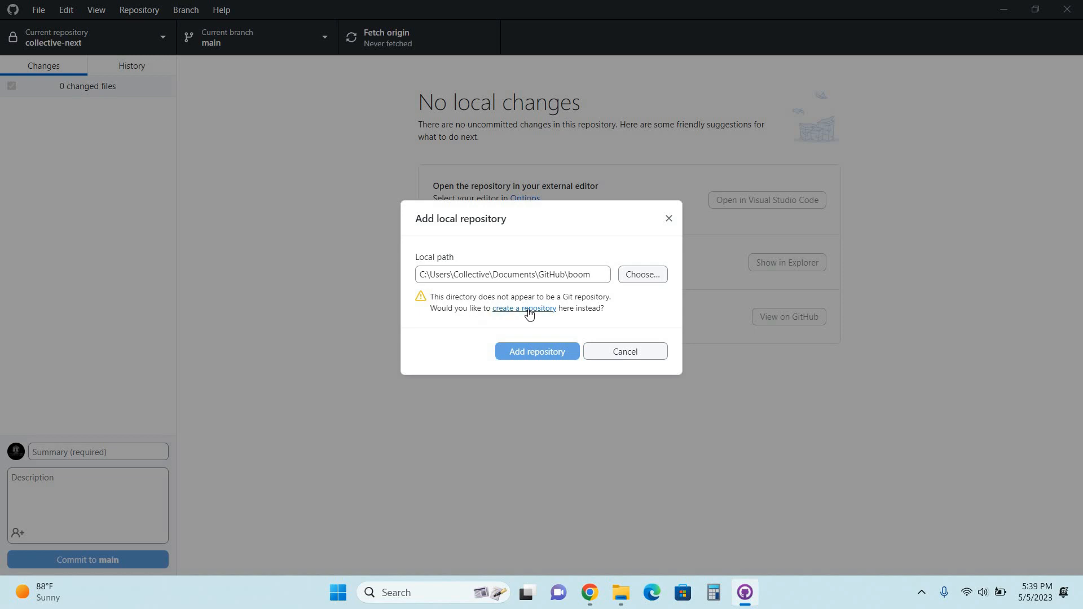
Step: Create a repository named boom in the chosen folder, initialized with a README, and dismiss the remaining Add local repository dialog
{"action": "left_click", "coordinate": [529, 309]}
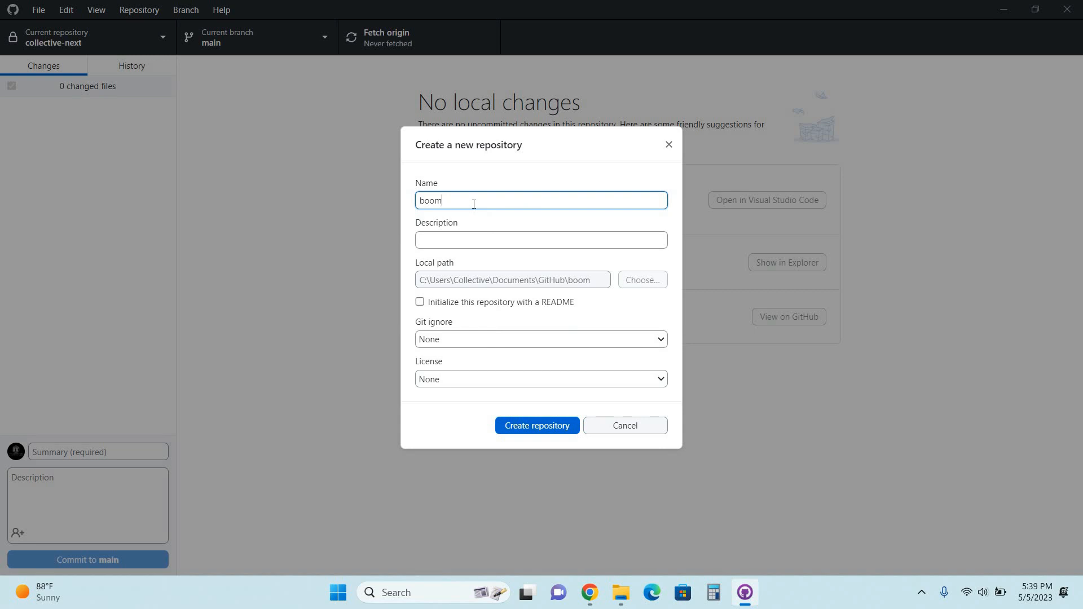
{"action": "left_click", "coordinate": [419, 303]}
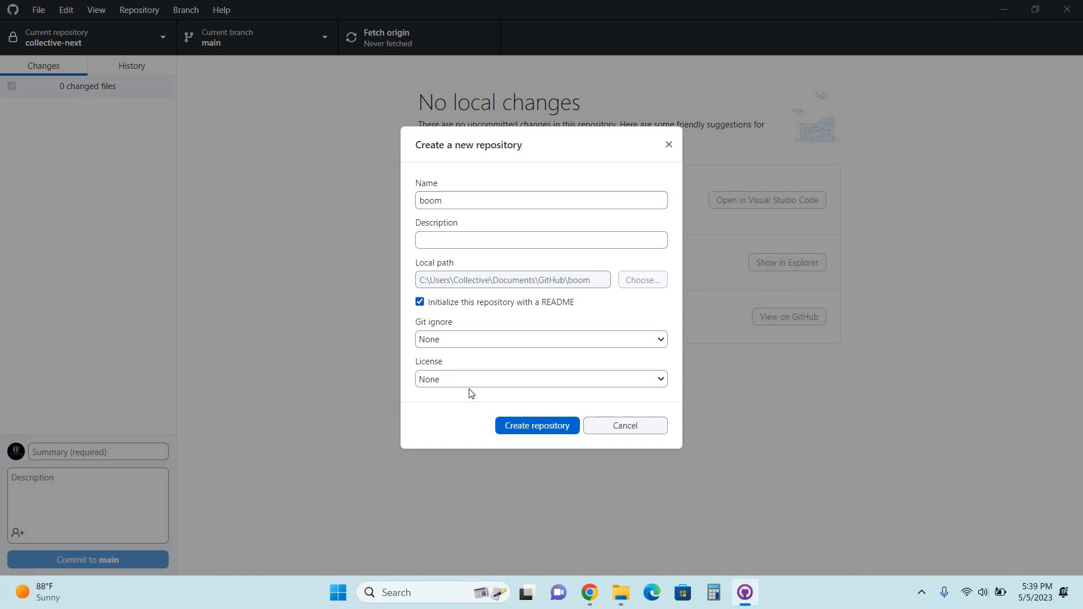
{"action": "left_click", "coordinate": [519, 245]}
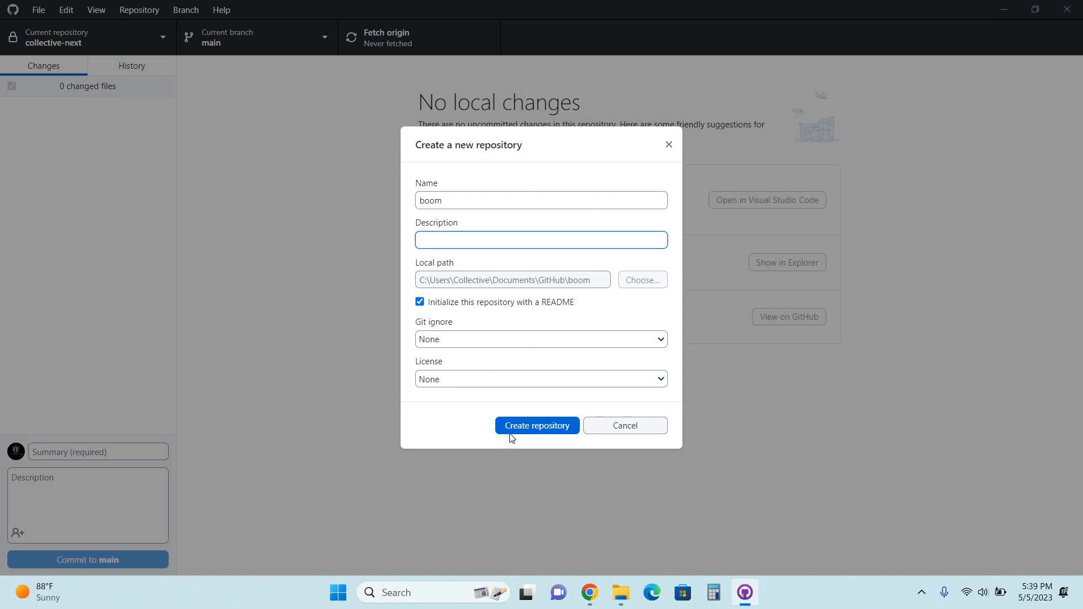
{"action": "left_click", "coordinate": [525, 424]}
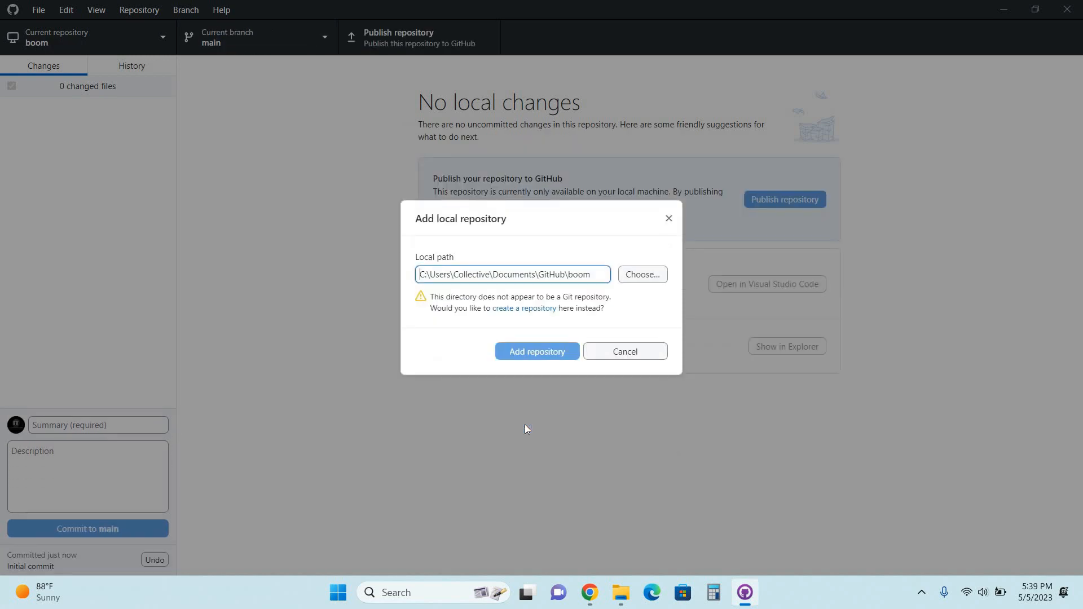
{"action": "left_click", "coordinate": [651, 357]}
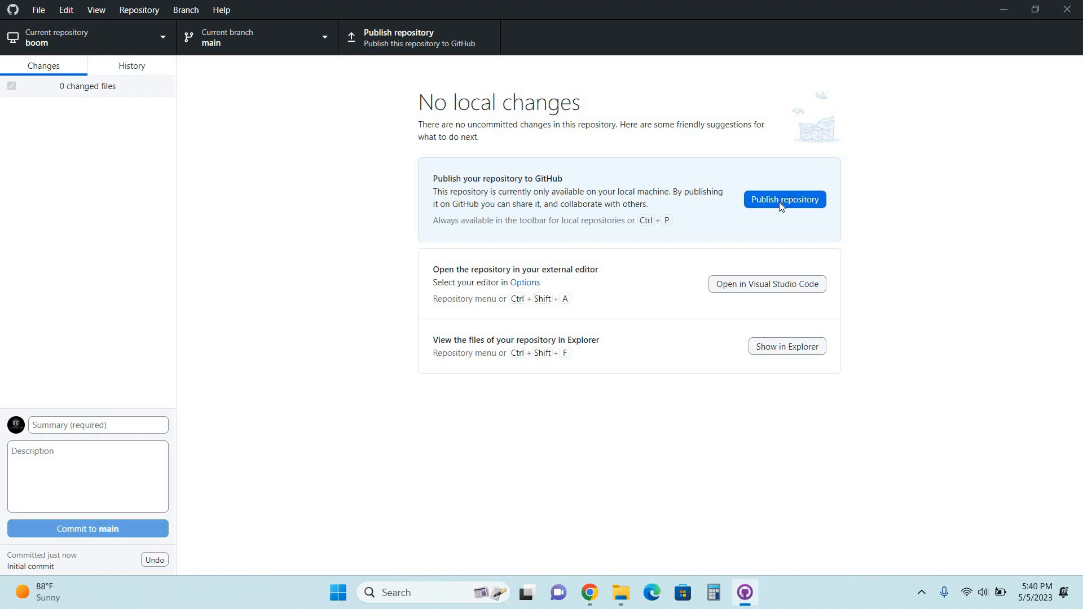
Step: Switch to Chrome to check the account's online repository list, and return to GitHub Desktop
{"action": "left_click", "coordinate": [585, 600]}
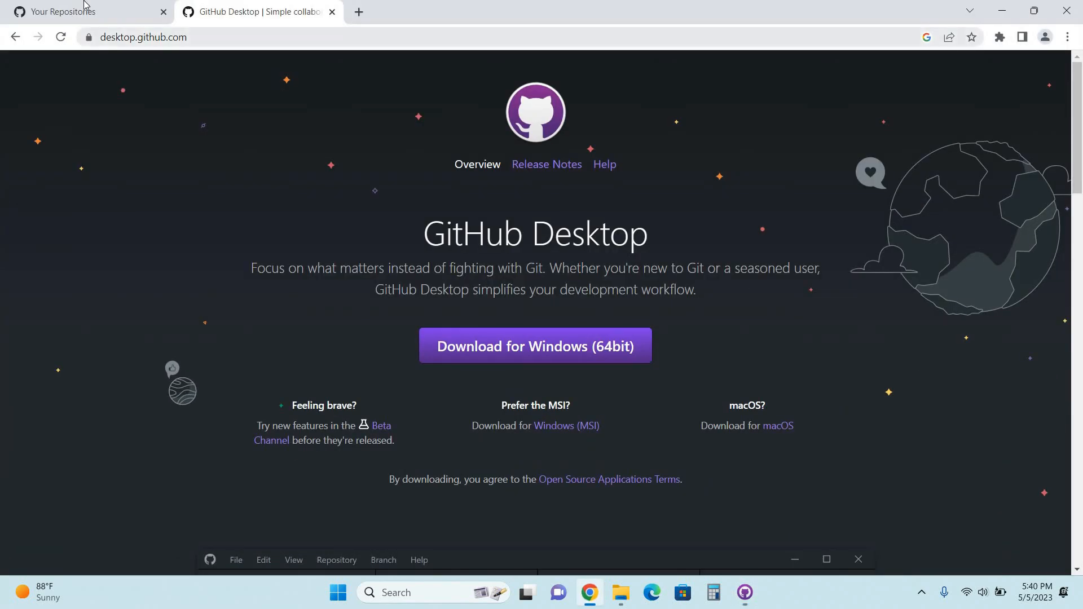
{"action": "left_click", "coordinate": [85, 8]}
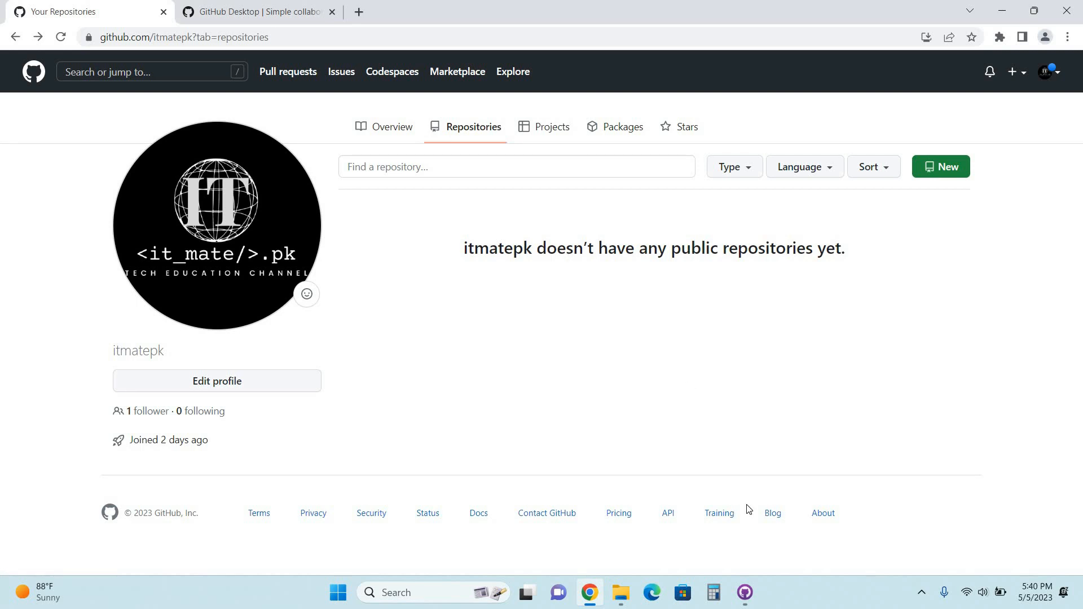
{"action": "left_click", "coordinate": [745, 593]}
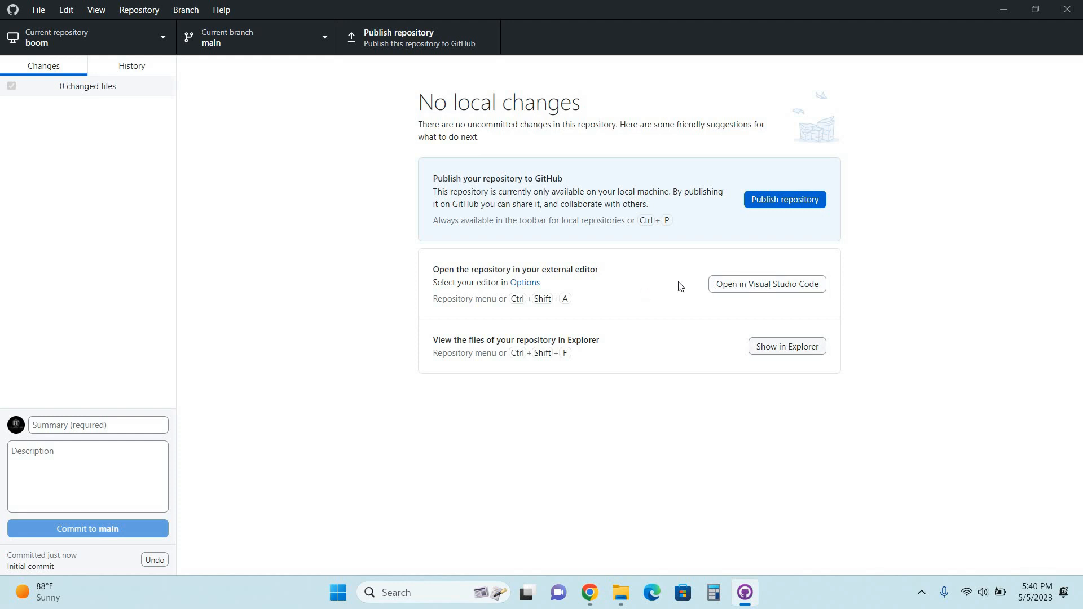
Step: Open the boom repository in Visual Studio Code and maximize the editor window
{"action": "left_click", "coordinate": [753, 285]}
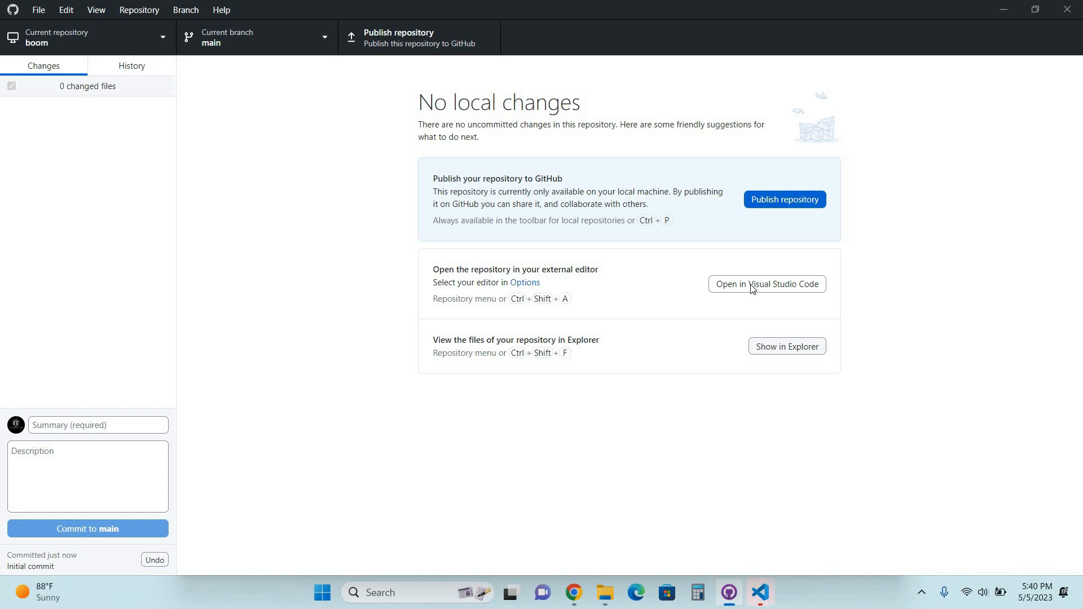
{"action": "left_click", "coordinate": [760, 592]}
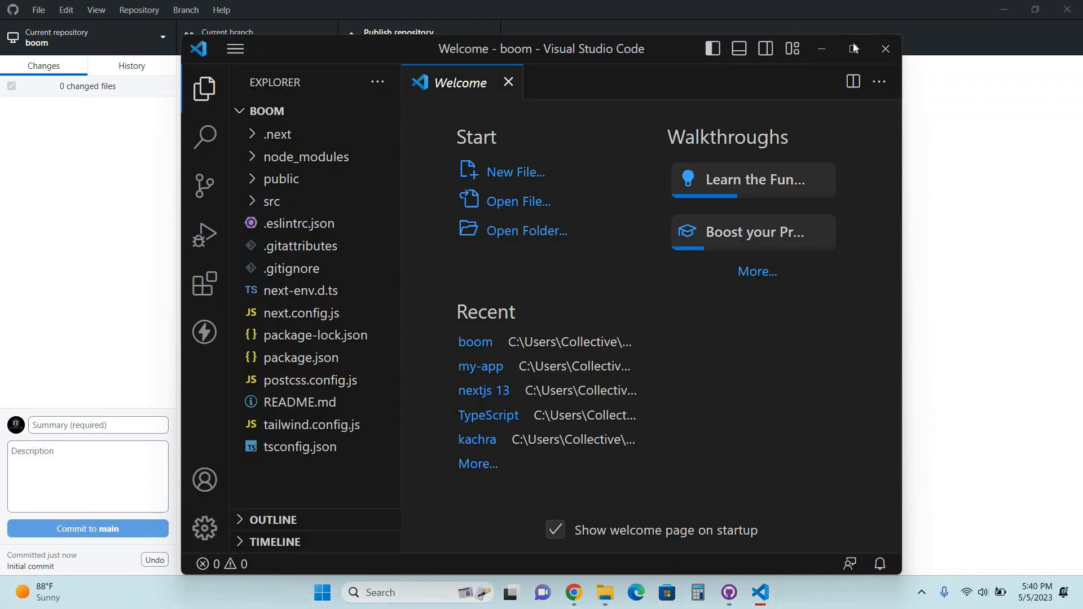
{"action": "left_click", "coordinate": [855, 49]}
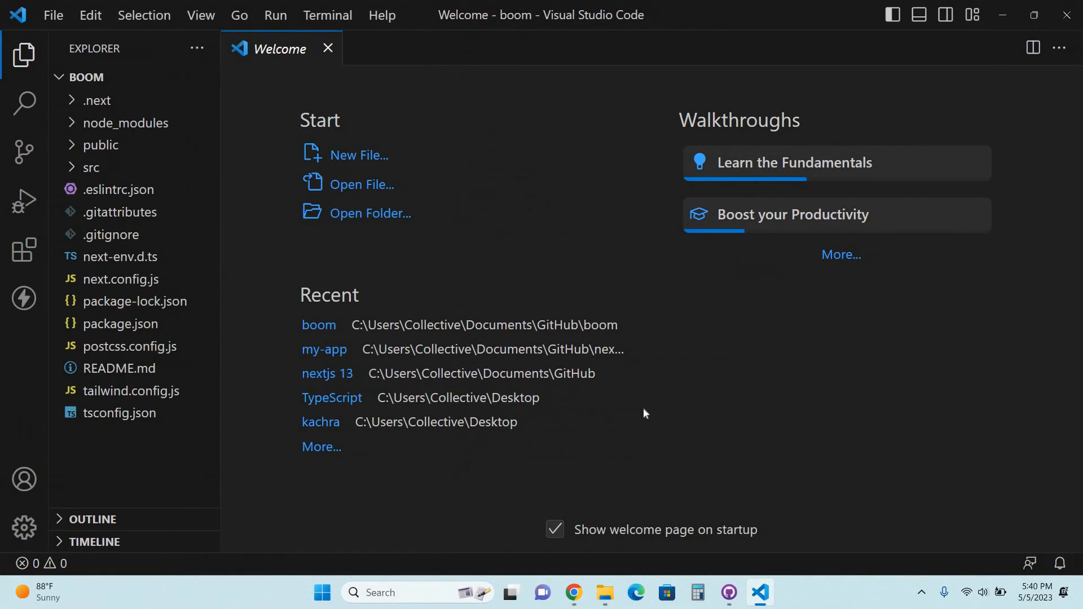
Step: Open the integrated terminal in the boom project and start the development server with npm run dev
{"action": "key", "text": "ctrl+grave"}
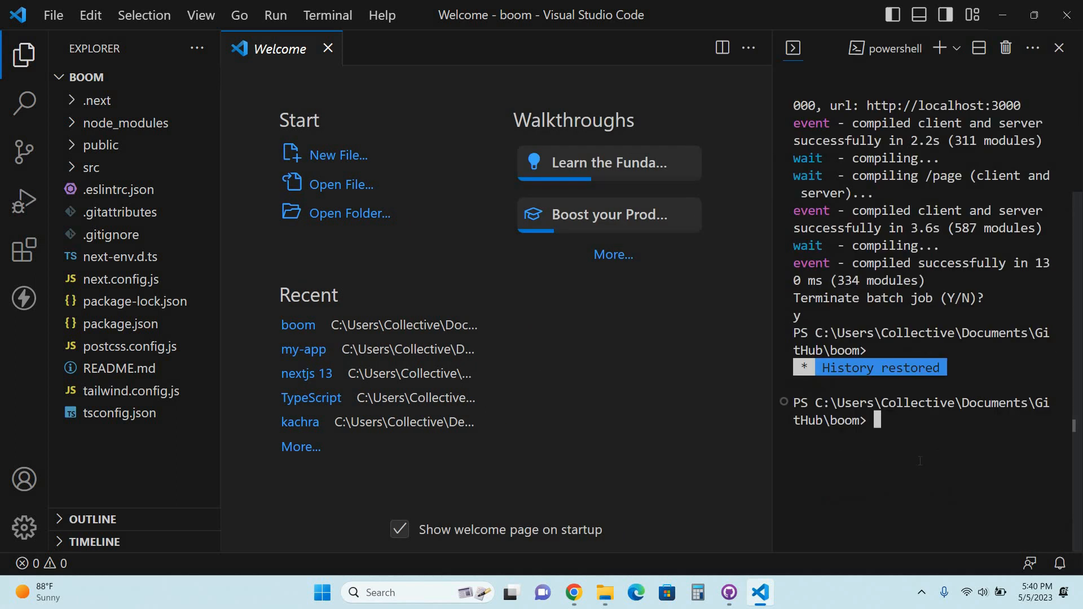
{"action": "type", "text": "npm run dev"}
{"action": "key", "text": "Return"}
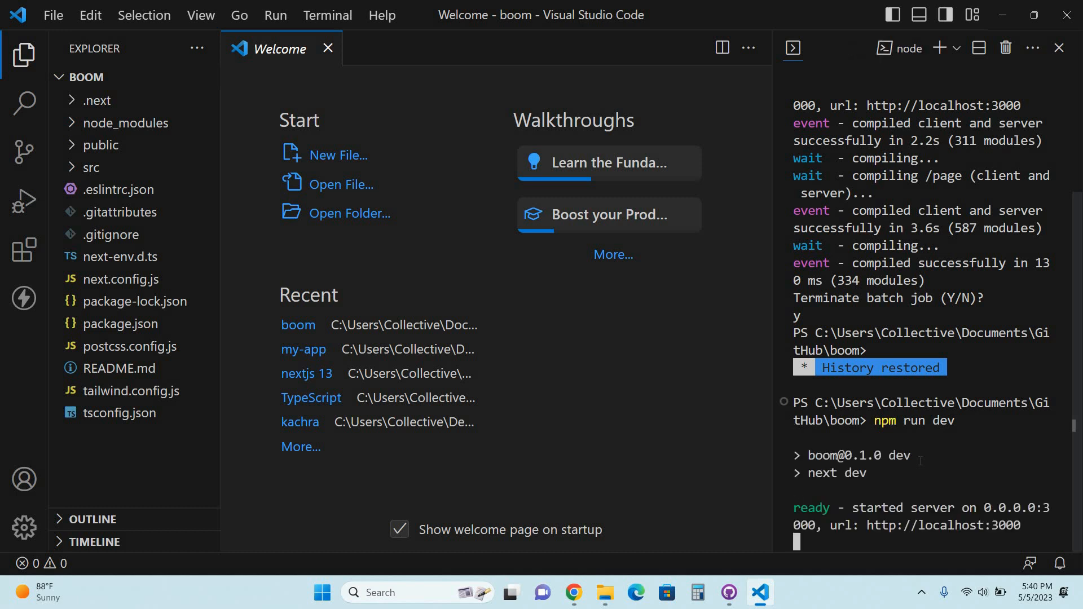
Step: Switch to Chrome, preview the running app at localhost:3000 in the GitHub Desktop page's tab, and return to the account's repository list
{"action": "left_click", "coordinate": [574, 592]}
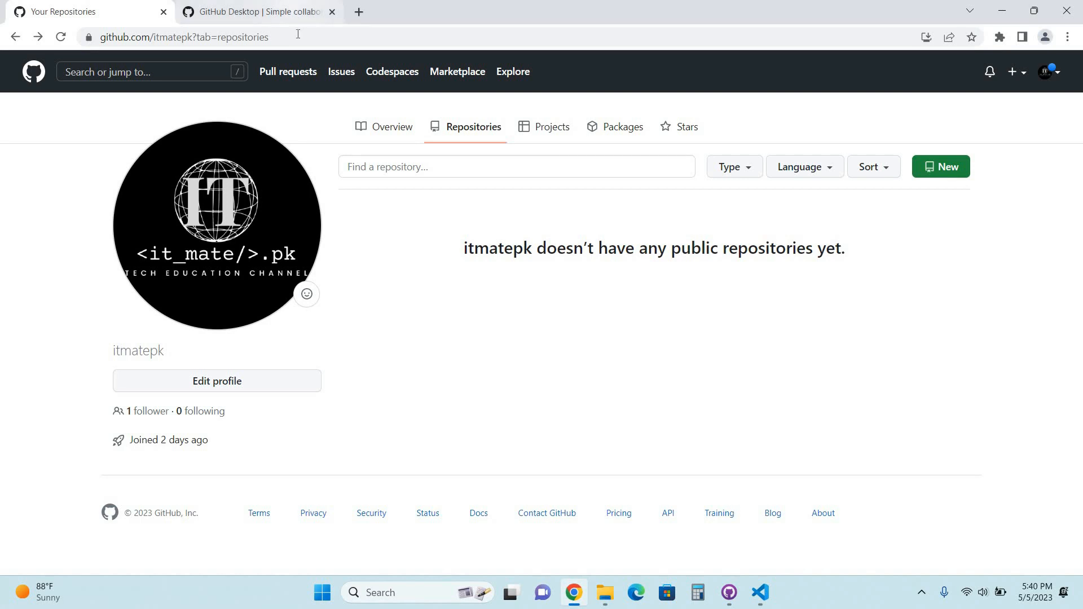
{"action": "left_click", "coordinate": [293, 7]}
{"action": "left_click", "coordinate": [300, 37]}
{"action": "type", "text": "loca"}
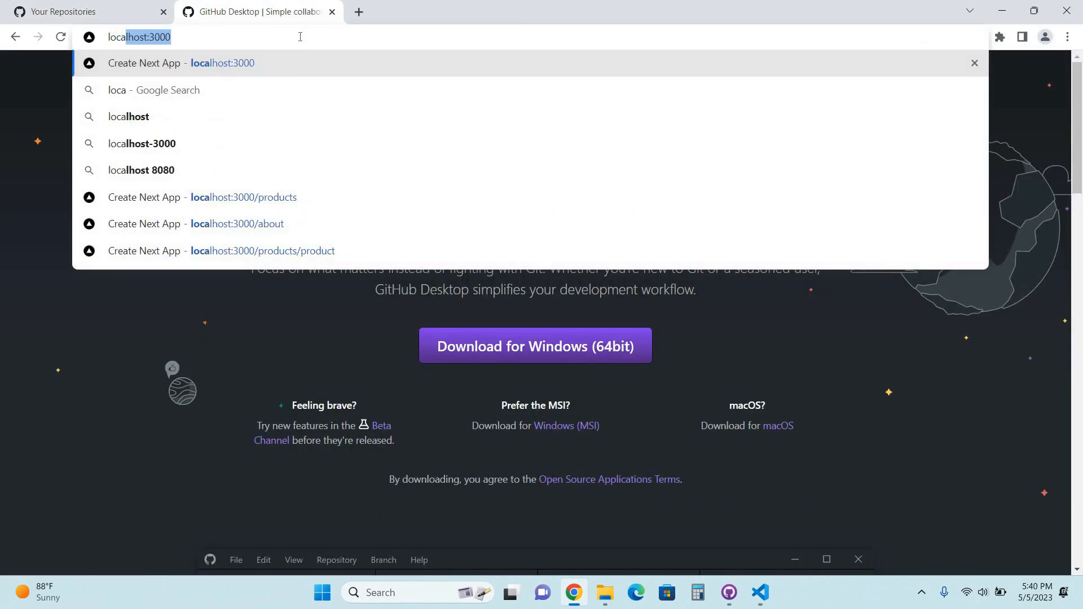
{"action": "key", "text": "Return"}
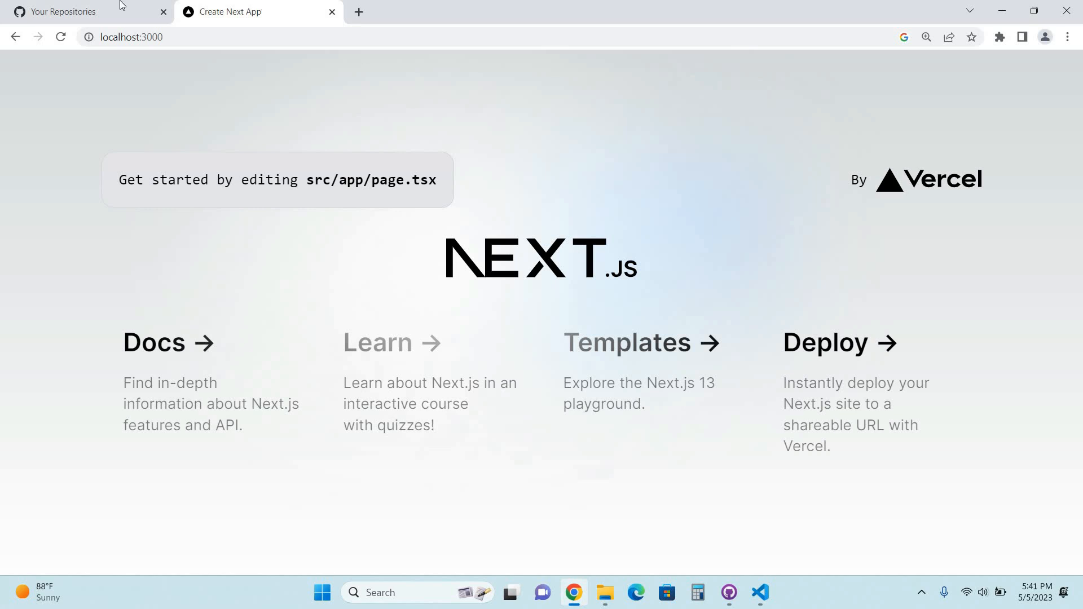
{"action": "left_click", "coordinate": [84, 7]}
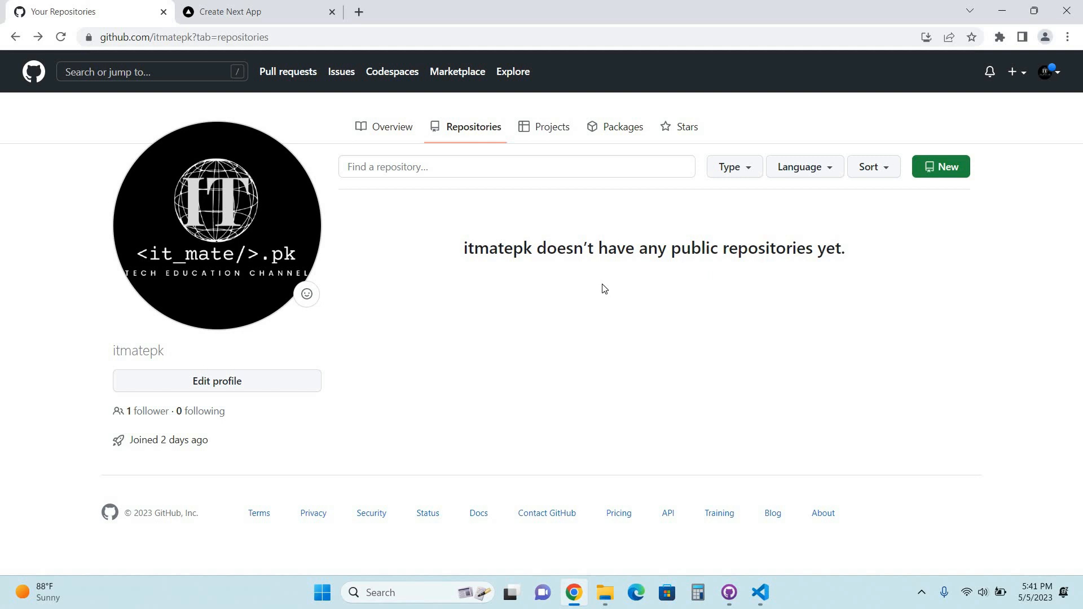
Step: Switch to GitHub Desktop and publish the boom repository to GitHub.com with Keep this code private turned off
{"action": "left_click", "coordinate": [728, 594]}
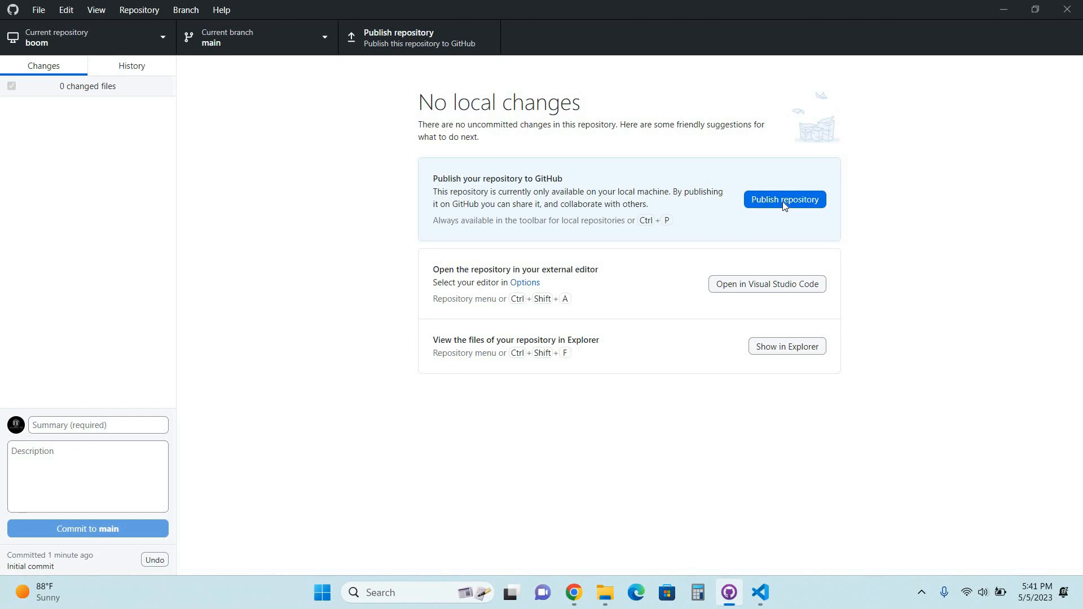
{"action": "left_click", "coordinate": [784, 201]}
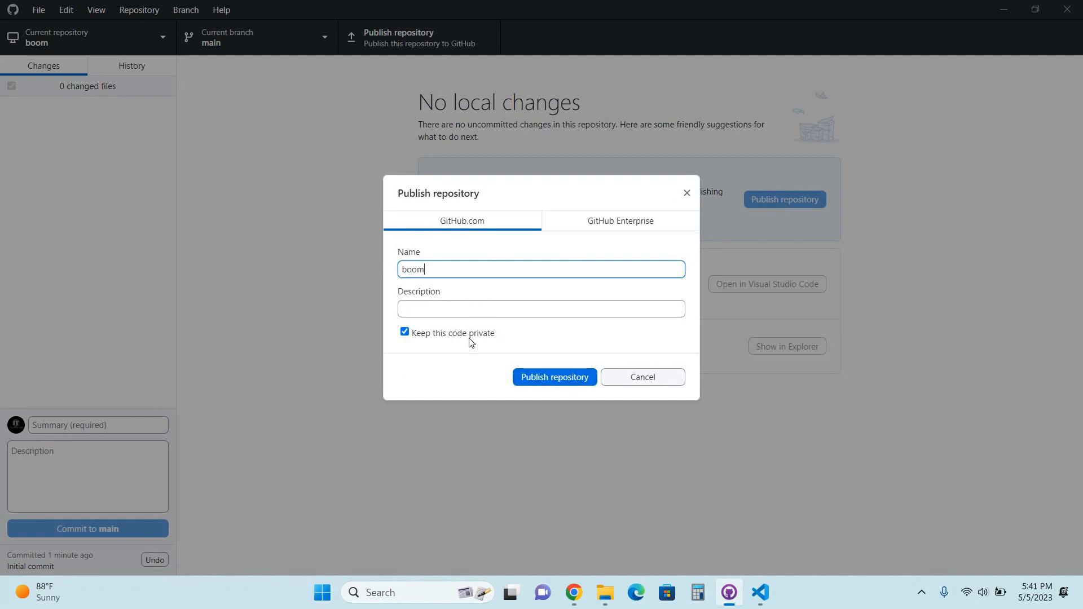
{"action": "left_click", "coordinate": [405, 332]}
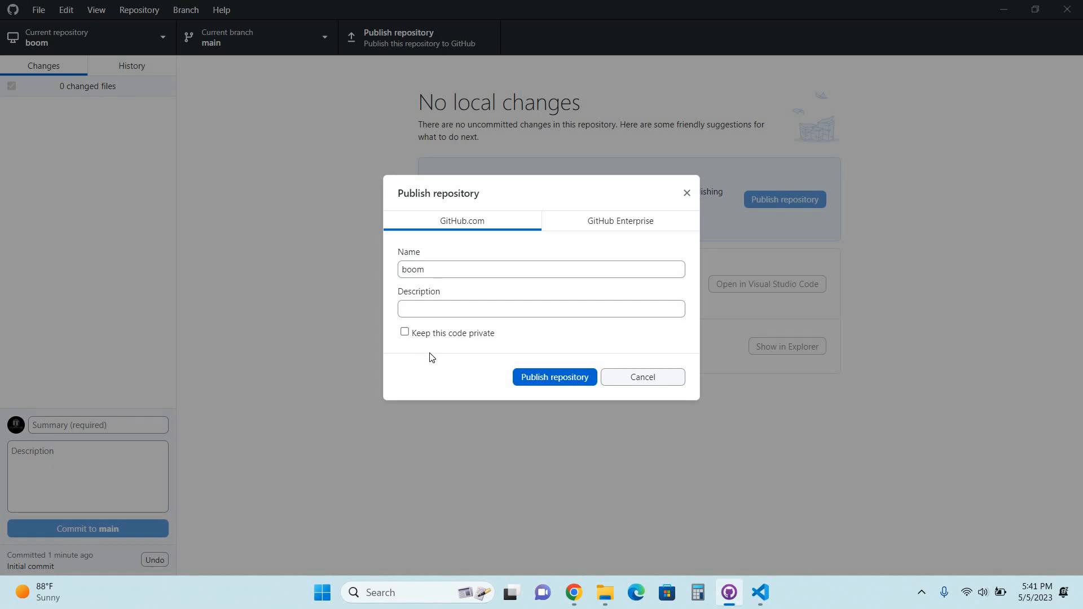
{"action": "left_click", "coordinate": [546, 377]}
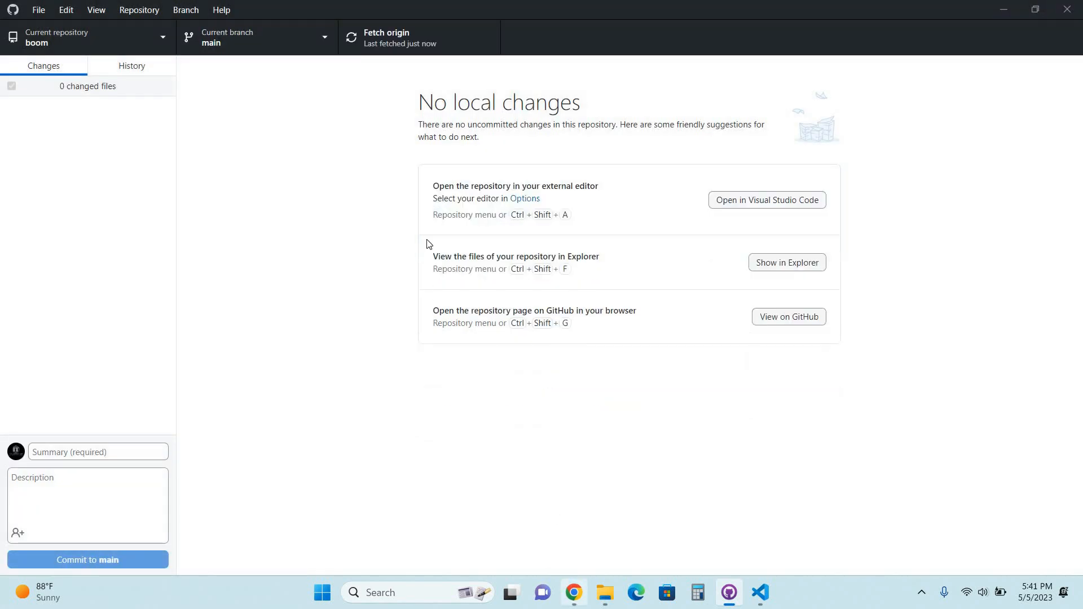
Step: Switch to Chrome, reload the account's repository list, and open the boom repository to review its files
{"action": "key", "text": "alt+Tab"}
{"action": "left_click", "coordinate": [60, 37]}
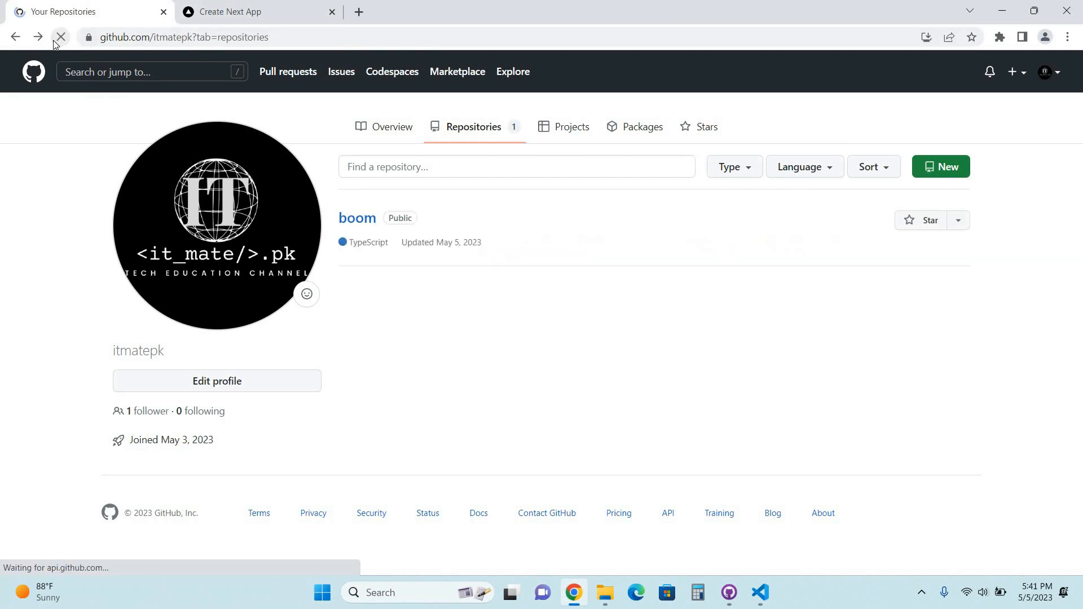
{"action": "left_click", "coordinate": [351, 220]}
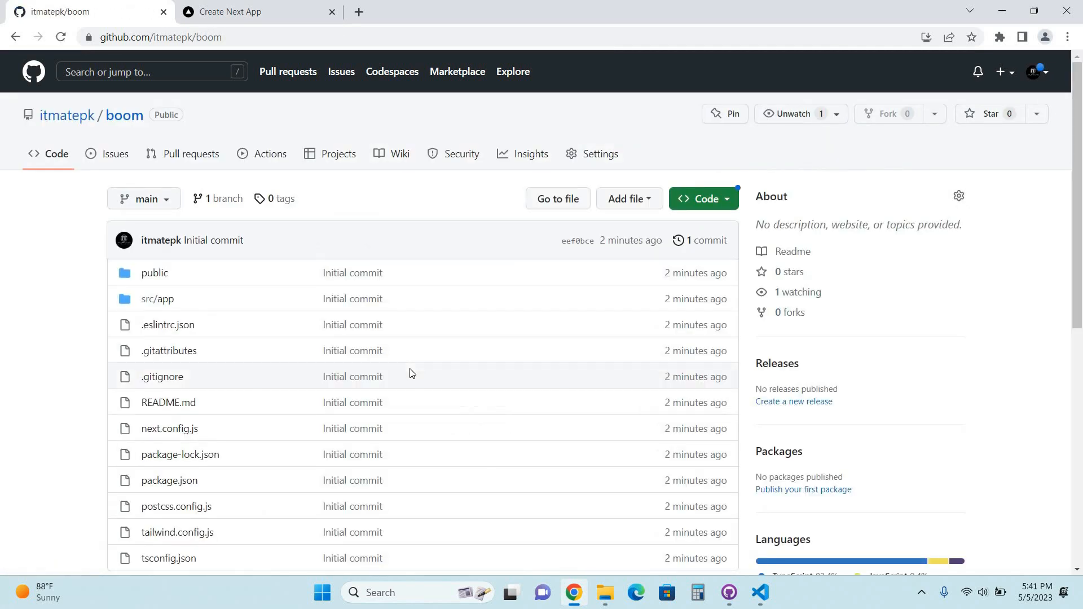
{"action": "scroll", "coordinate": [634, 539], "scroll_direction": "down", "scroll_amount": 3}
{"action": "scroll", "coordinate": [634, 539], "scroll_direction": "up", "scroll_amount": 1}
Step: Switch to Visual Studio Code, open src/app/page.tsx, and replace the Home component's returned markup with <h1>Hello World</h1>
{"action": "left_click", "coordinate": [761, 592]}
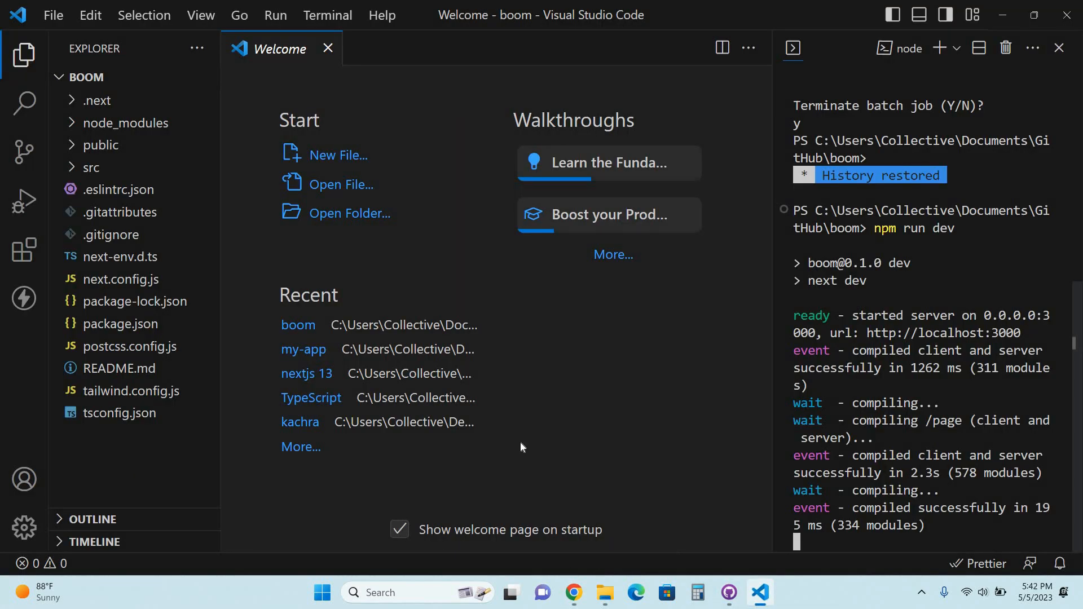
{"action": "left_click", "coordinate": [75, 172]}
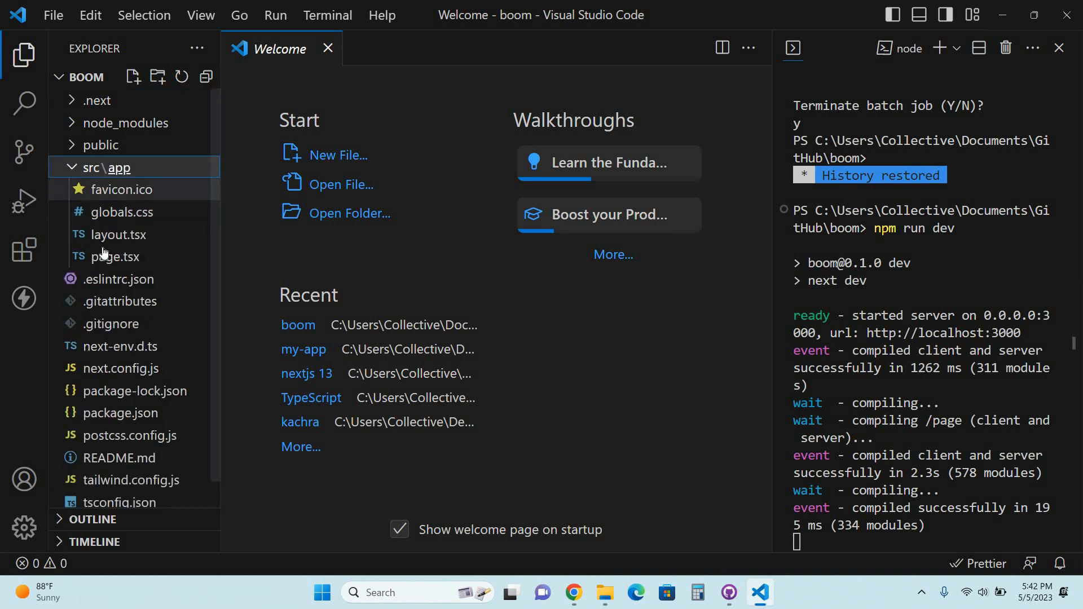
{"action": "left_click", "coordinate": [104, 258]}
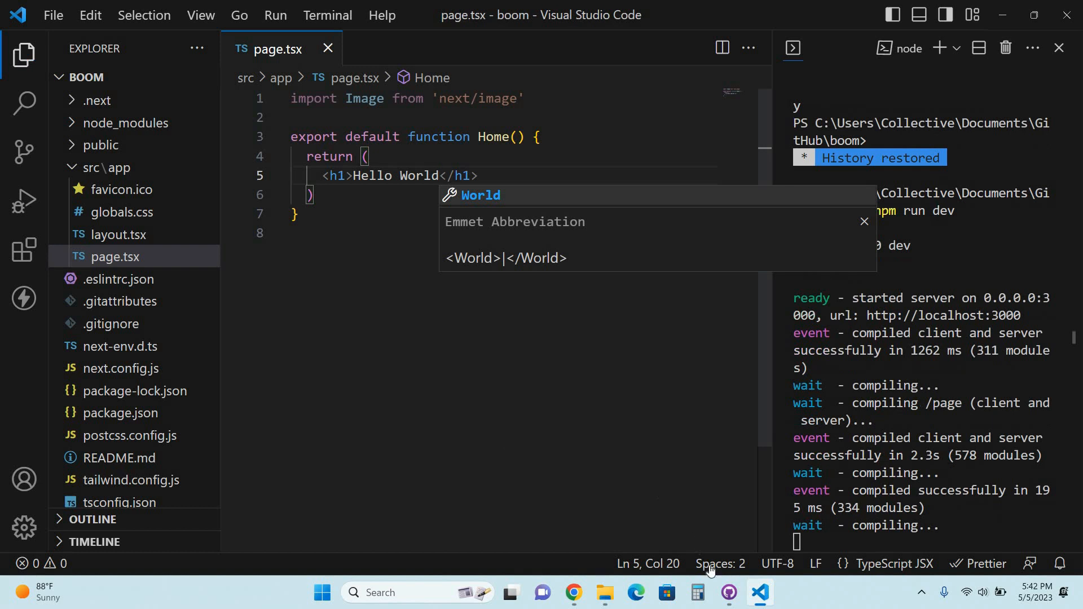
Step: Switch to GitHub Desktop, commit the reviewed page.tsx change to main with the default summary Update page.tsx, and push it to origin
{"action": "left_click", "coordinate": [730, 592]}
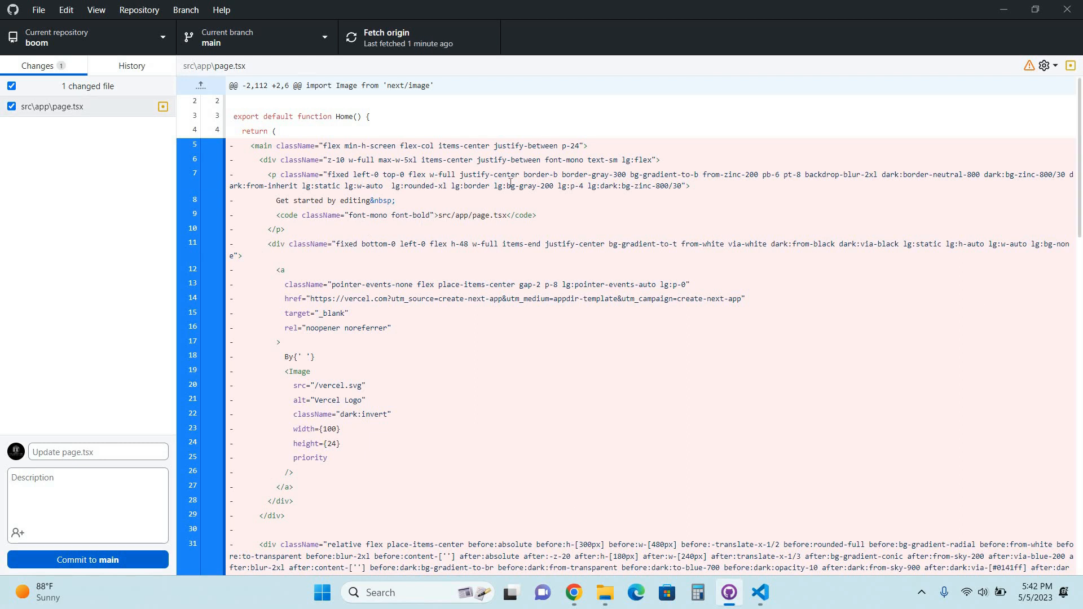
{"action": "scroll", "coordinate": [510, 182], "scroll_direction": "down", "scroll_amount": 20}
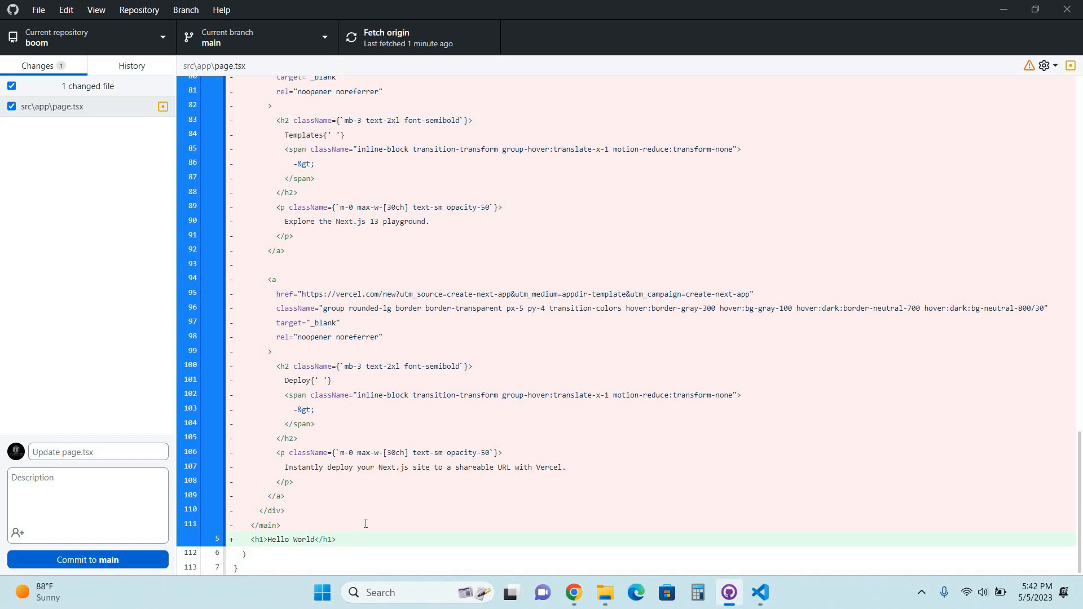
{"action": "left_click", "coordinate": [129, 452]}
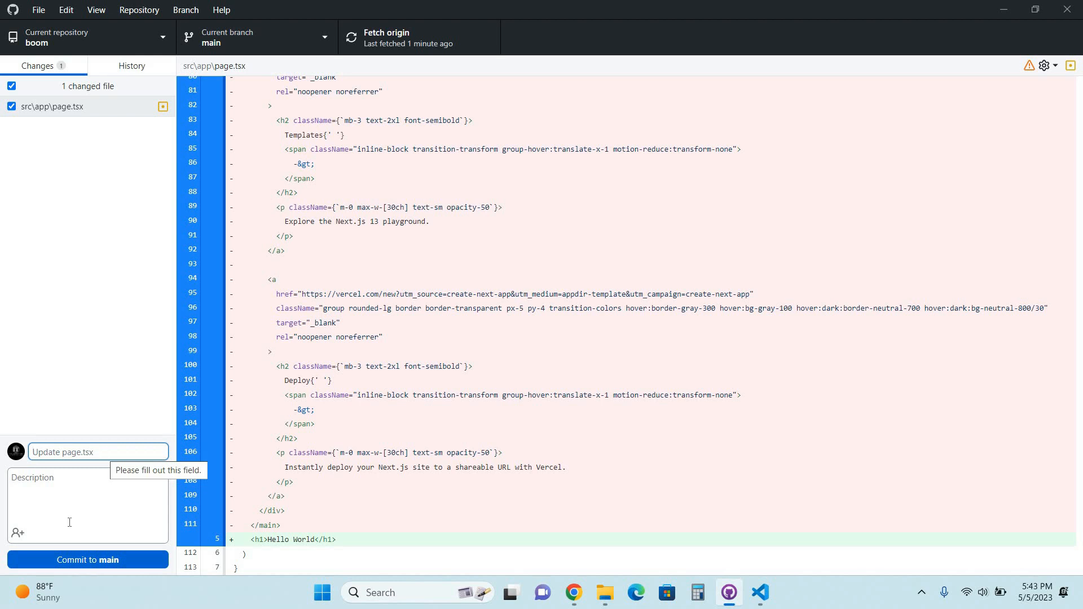
{"action": "left_click", "coordinate": [65, 560]}
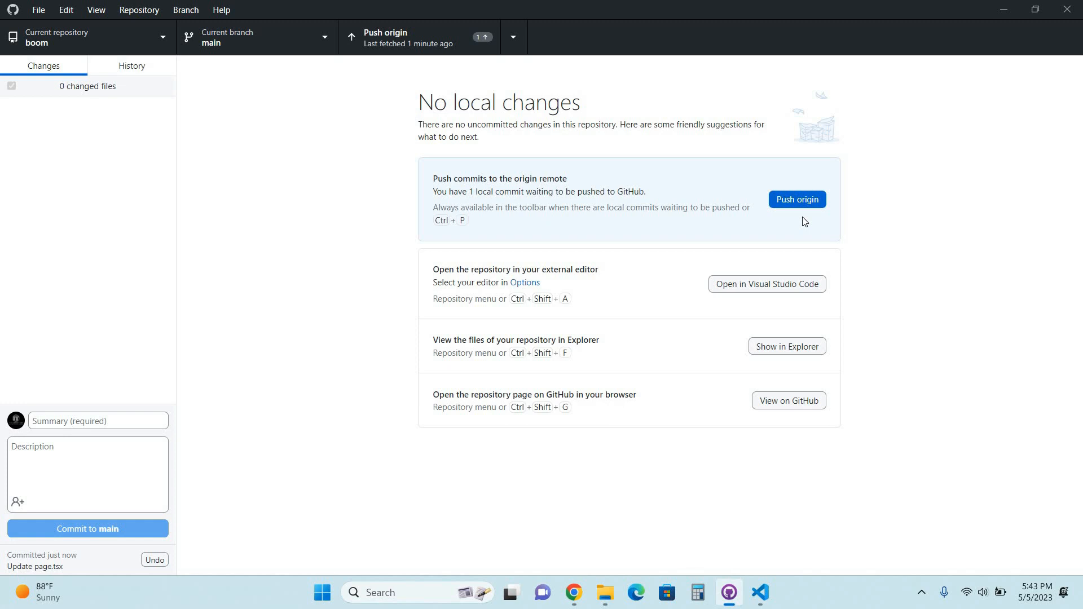
{"action": "left_click", "coordinate": [798, 200]}
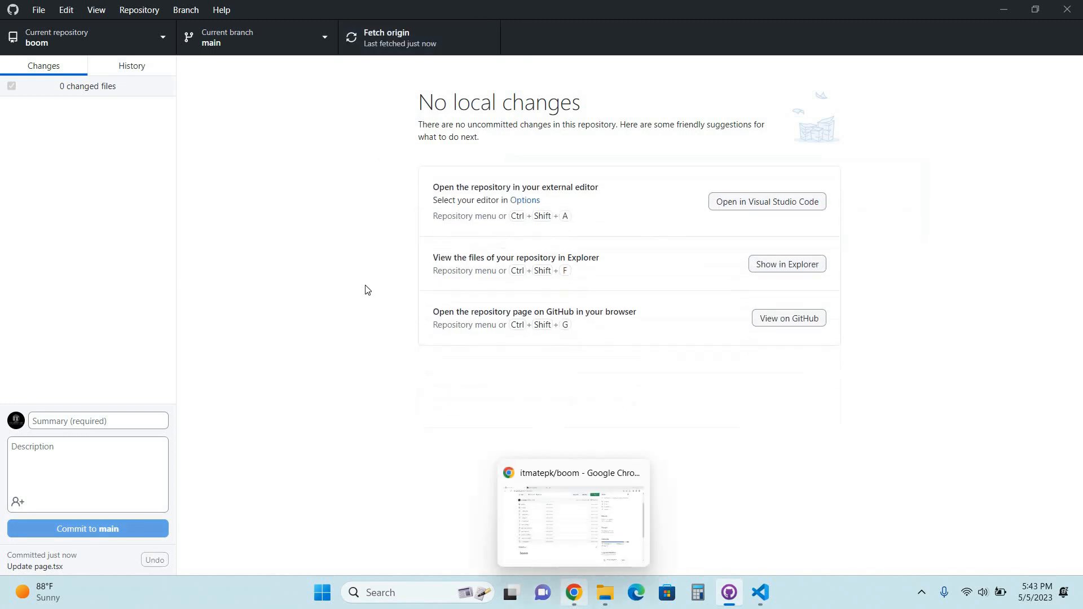
Step: Switch to Chrome, reload the boom repository page, and open src/app/page.tsx to check the pushed code
{"action": "left_click", "coordinate": [574, 593]}
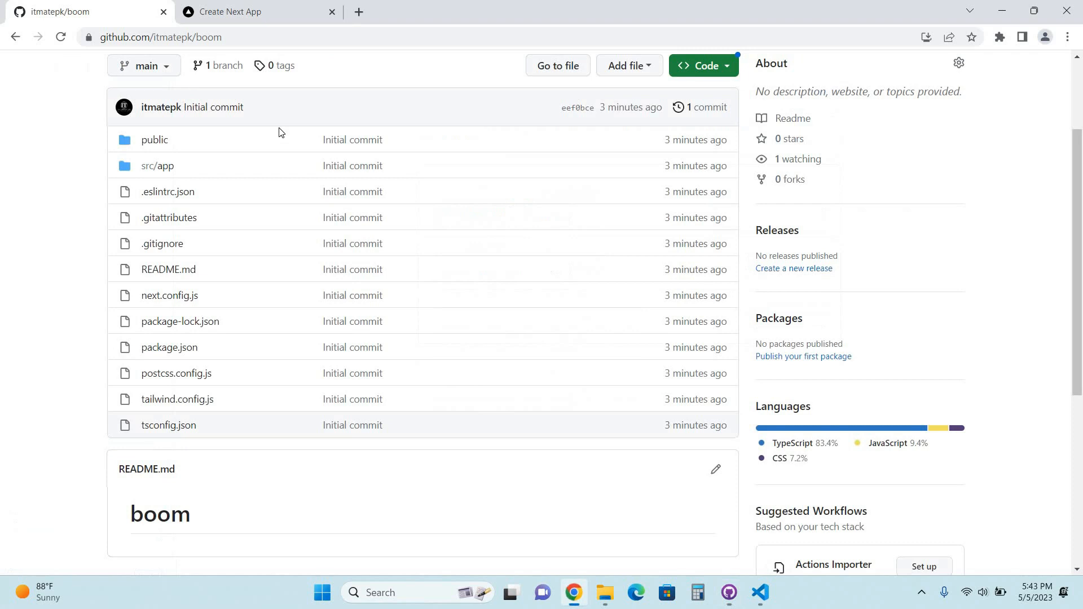
{"action": "left_click", "coordinate": [62, 37]}
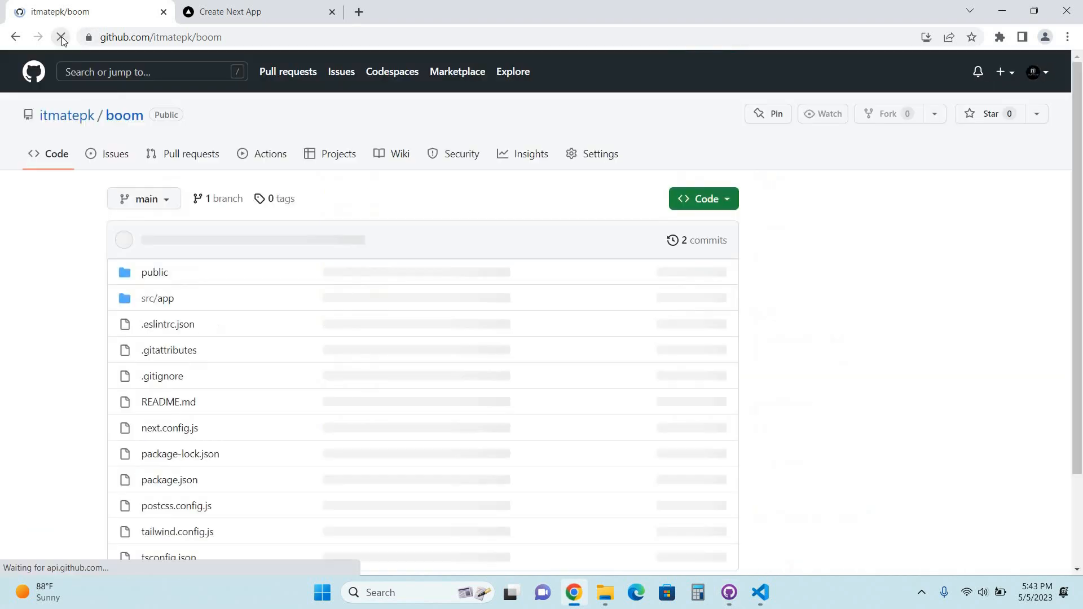
{"action": "left_click", "coordinate": [161, 168]}
{"action": "left_click", "coordinate": [171, 380]}
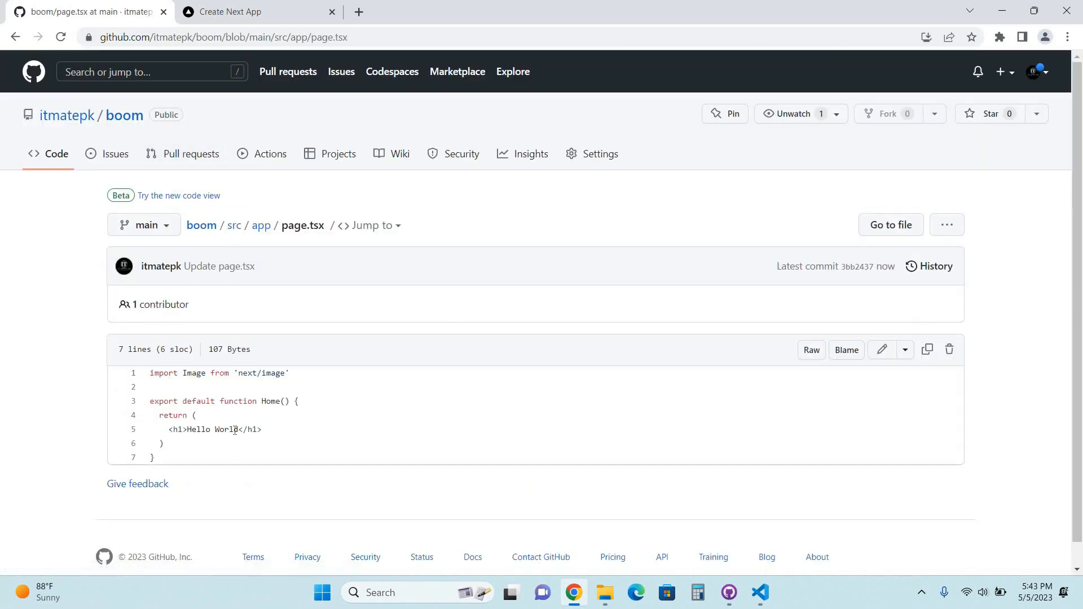